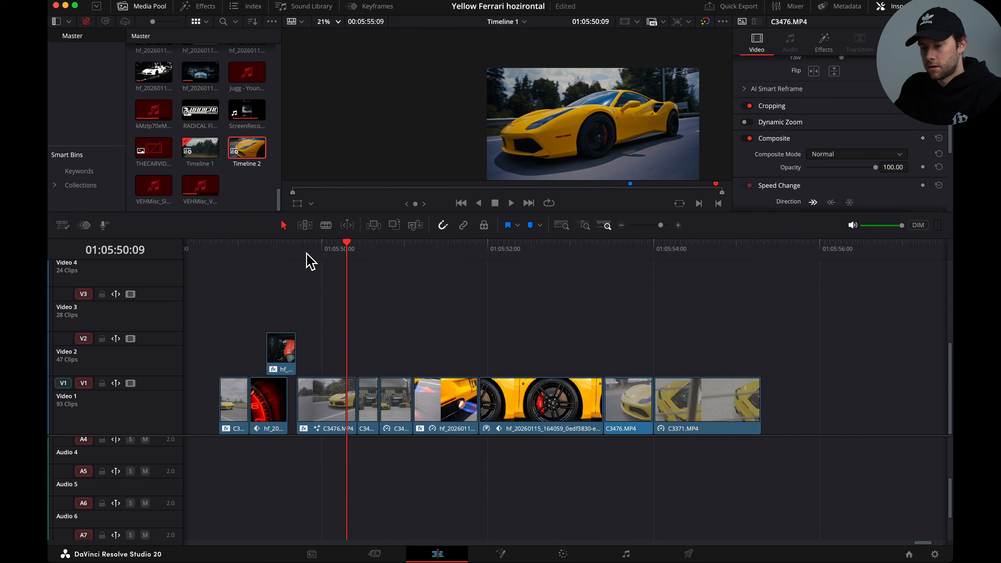
Play and scrub through the Timeline 1 rough cut from the tachometer and engine shots through the exhaust flames, wheel and C3371.MP4
left_click(603, 273)
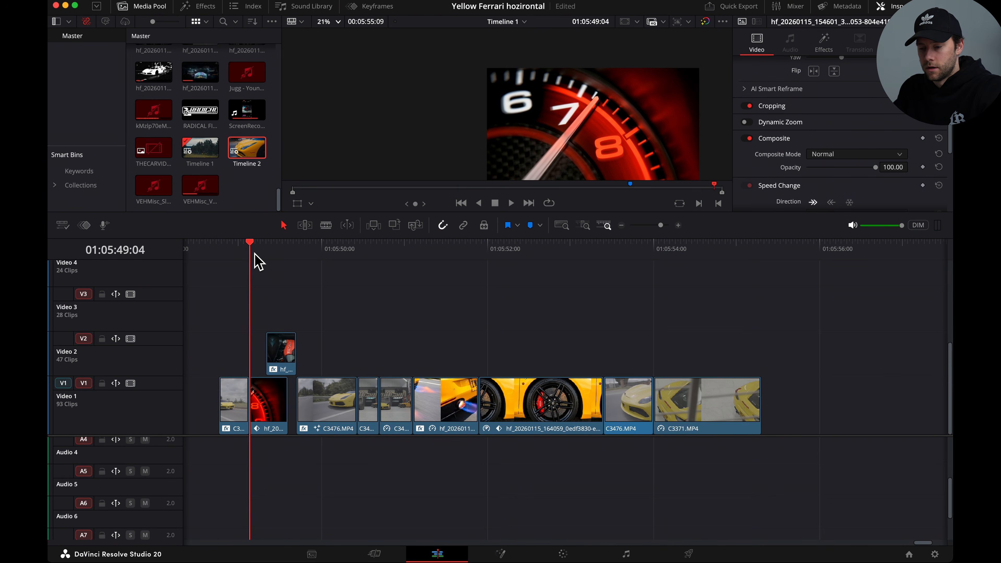
key("space")
key("space")
left_click(272, 252)
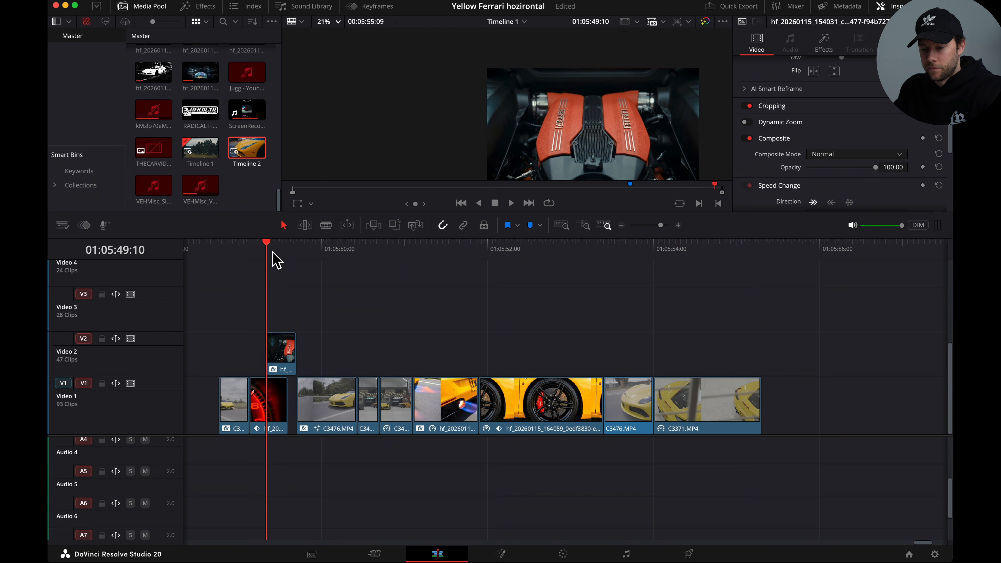
key("space")
left_click_drag(273, 251, 290, 257)
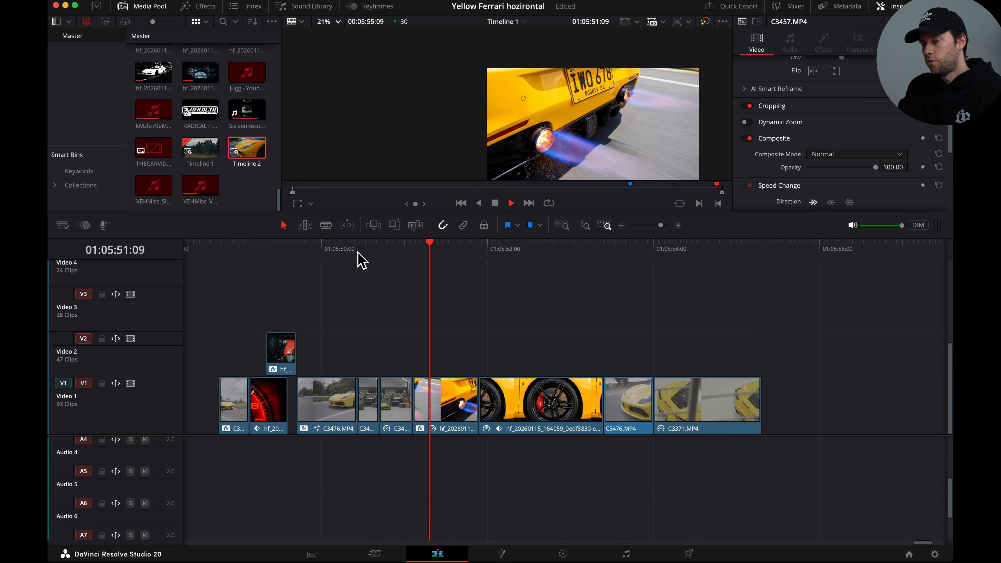
left_click(358, 253)
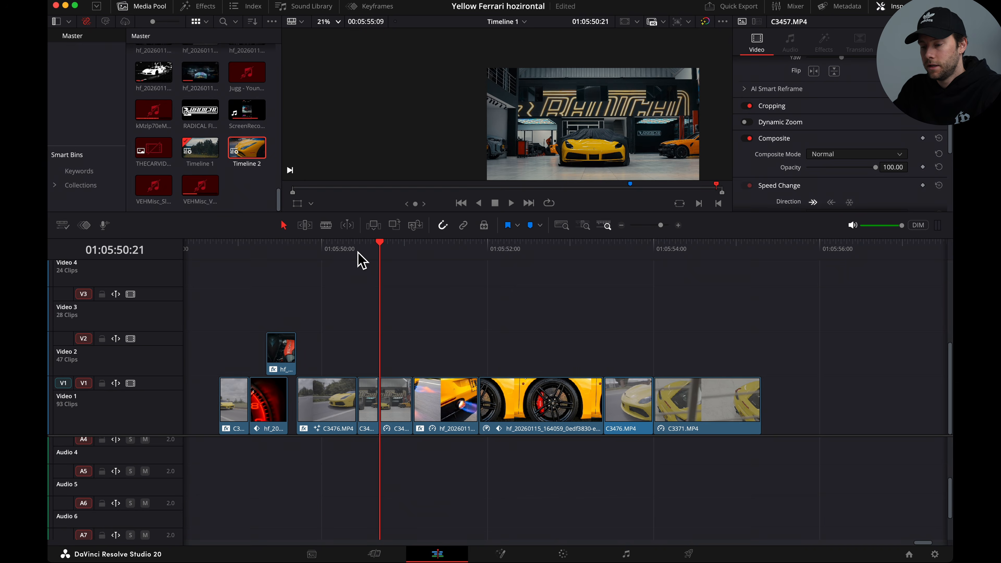
key("space")
key("space")
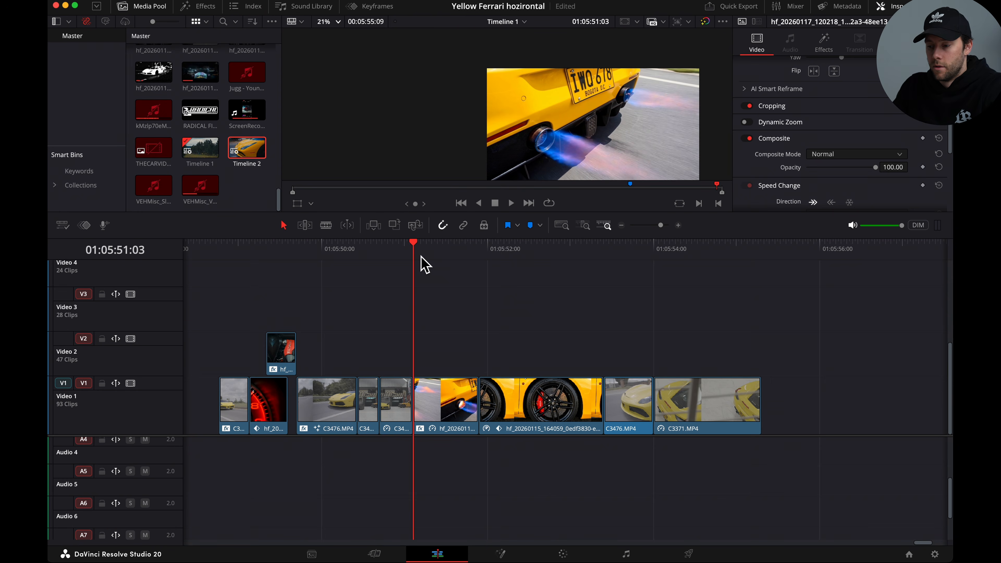
left_click(491, 252)
key("space")
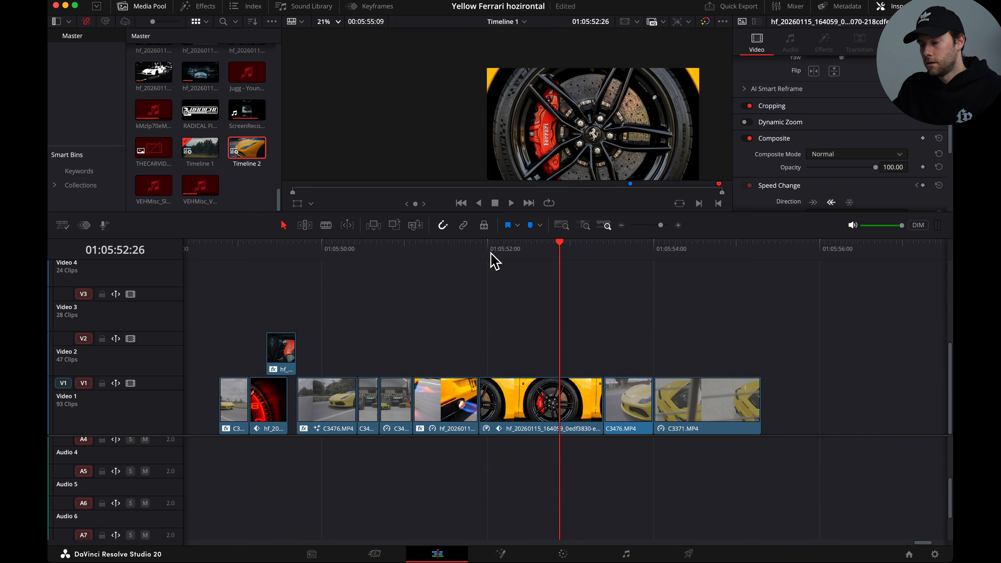
left_click(652, 256)
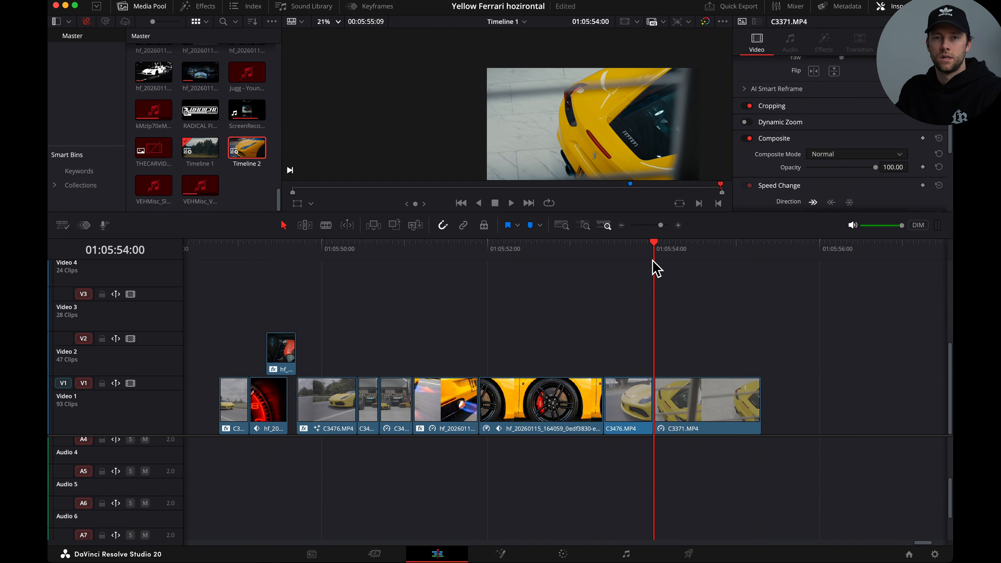
key("space")
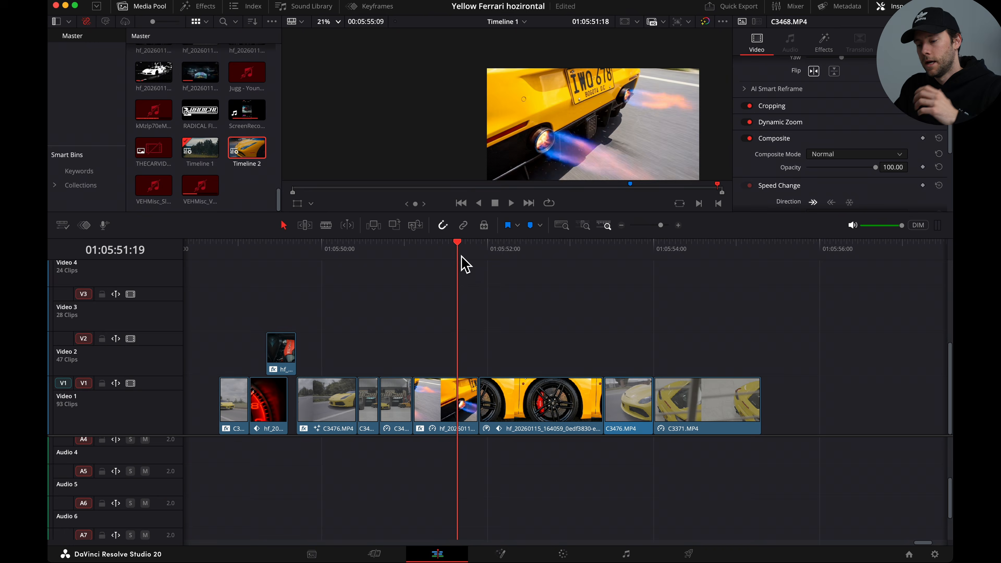
left_click(480, 262)
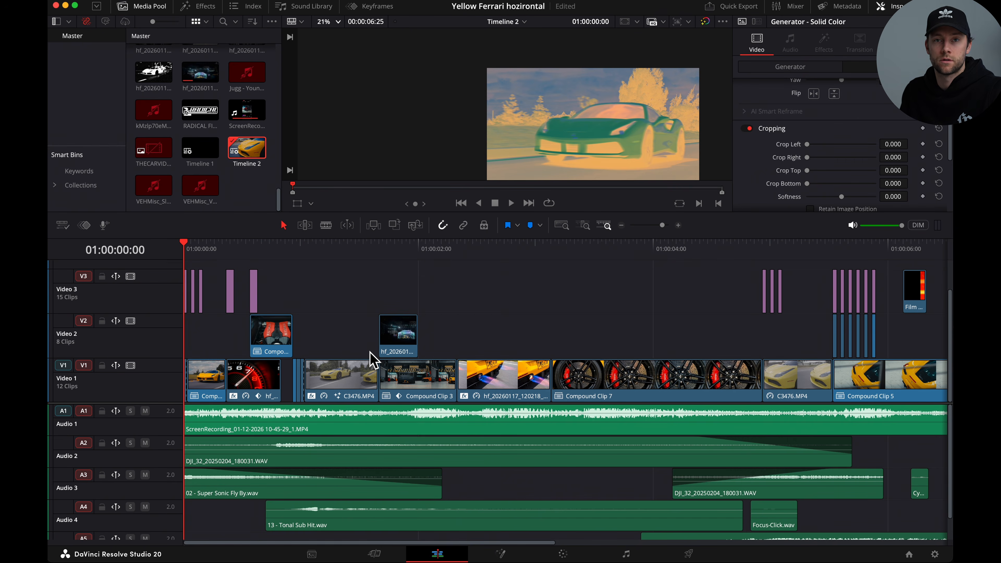
Mute the system sound and play through the opening clips of Timeline 2, up to the C3476.MP4 driving shot
left_click_drag(663, 228, 666, 229)
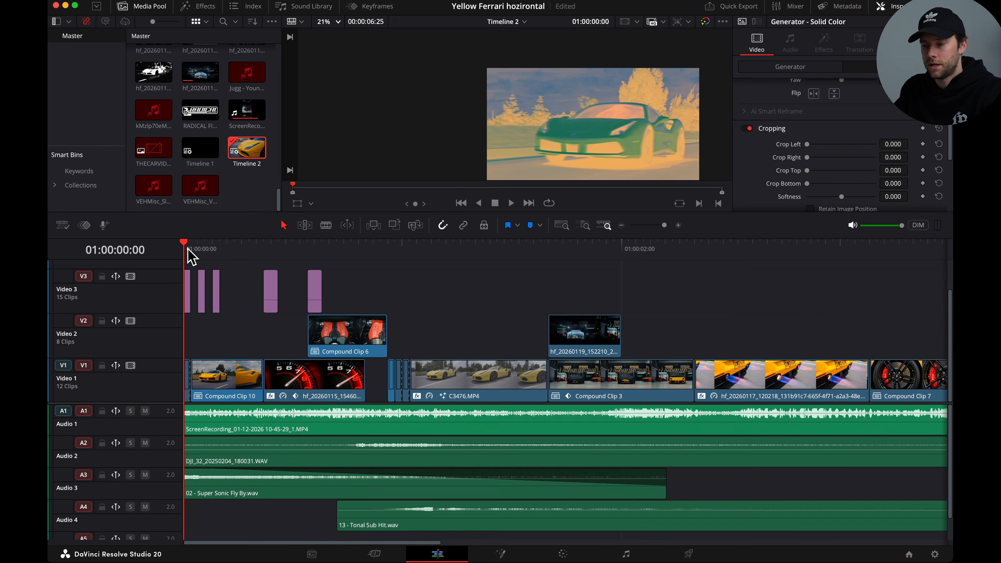
key("XF86AudioMute")
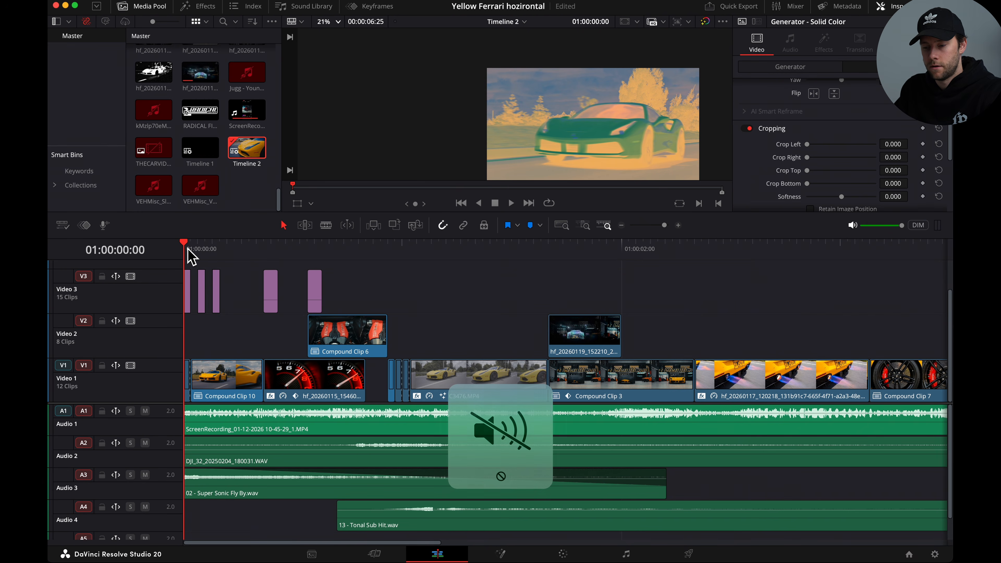
key("space")
key("space")
left_click_drag(259, 251, 334, 254)
scroll(391, 277, "right", 5)
key("space")
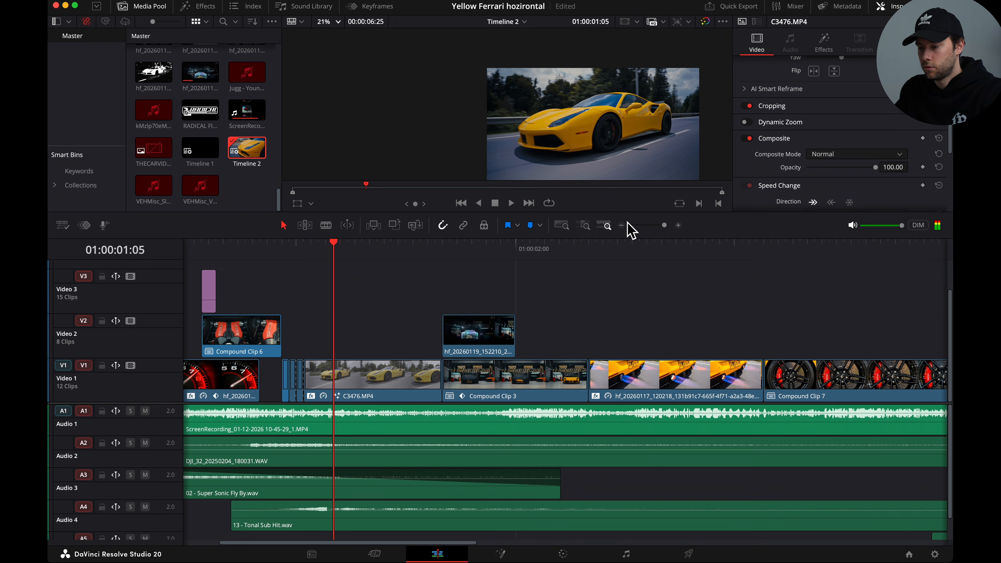
Review the end of Timeline 2, from the Compound Clip 7 wheel shot through C3476.MP4 to the start of Compound Clip 5
scroll(606, 284, "right", 20)
scroll(606, 283, "right", 1)
left_click(592, 254)
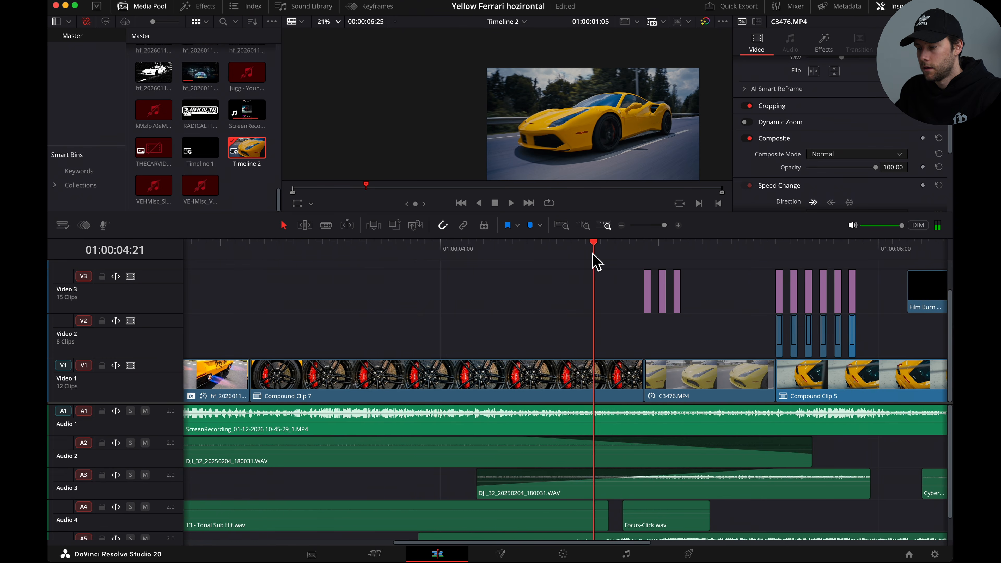
key("space")
key("space")
left_click(627, 254)
key("space")
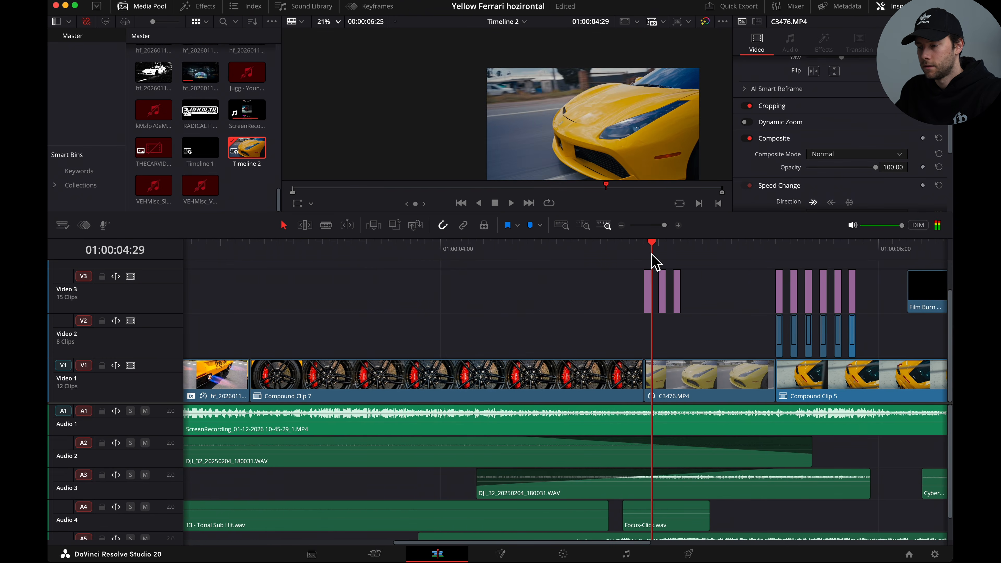
scroll(622, 315, "right", 10)
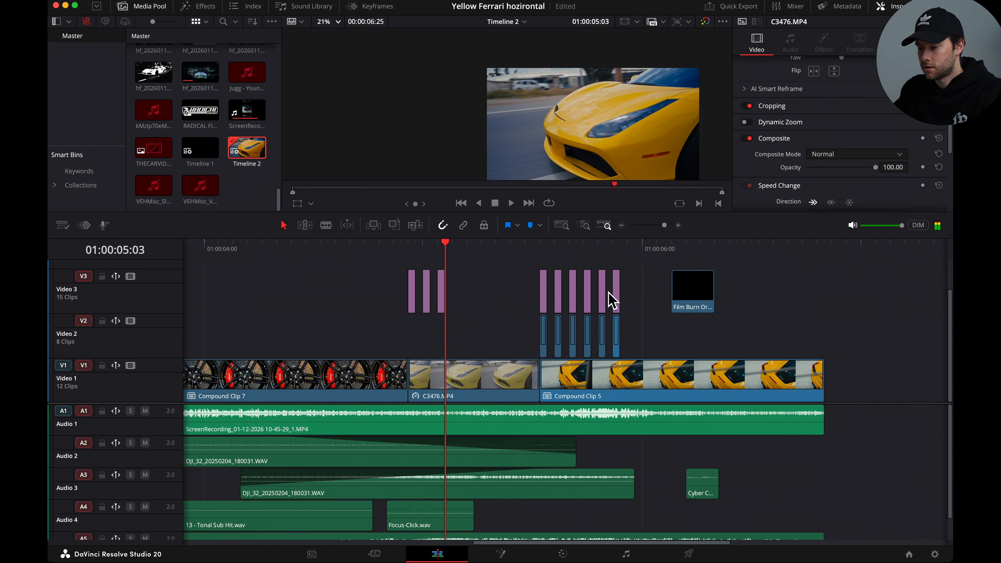
left_click(538, 252)
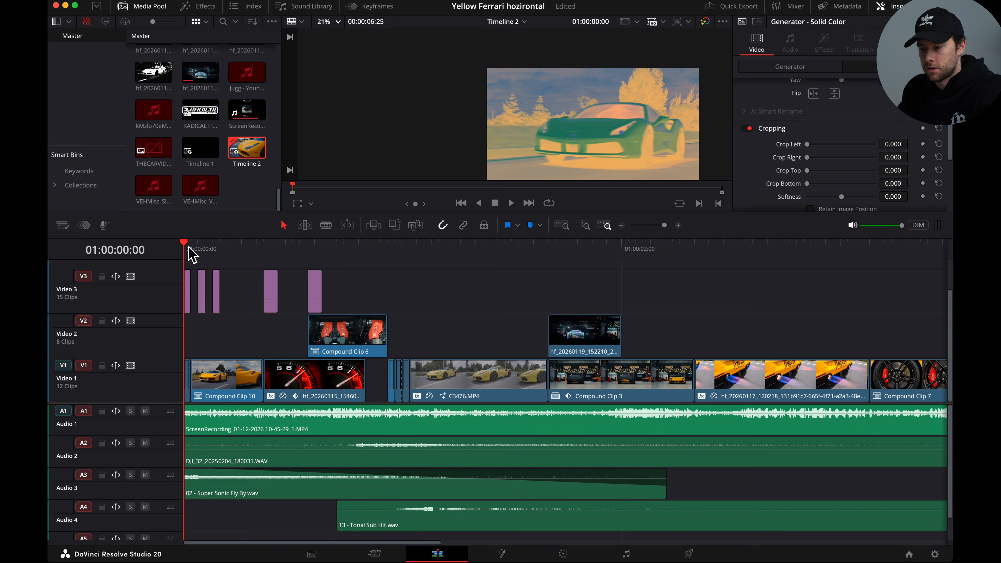
Select the first Solid Color clip on Video 3 and inspect its generator colour
left_click_drag(188, 250, 190, 286)
scroll(303, 319, "up", 8)
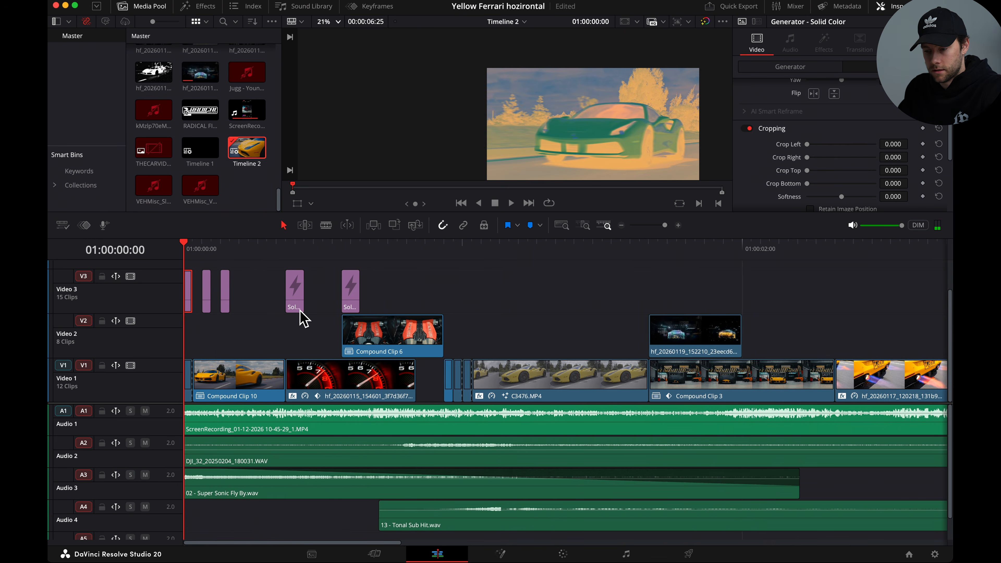
scroll(302, 318, "up", 3)
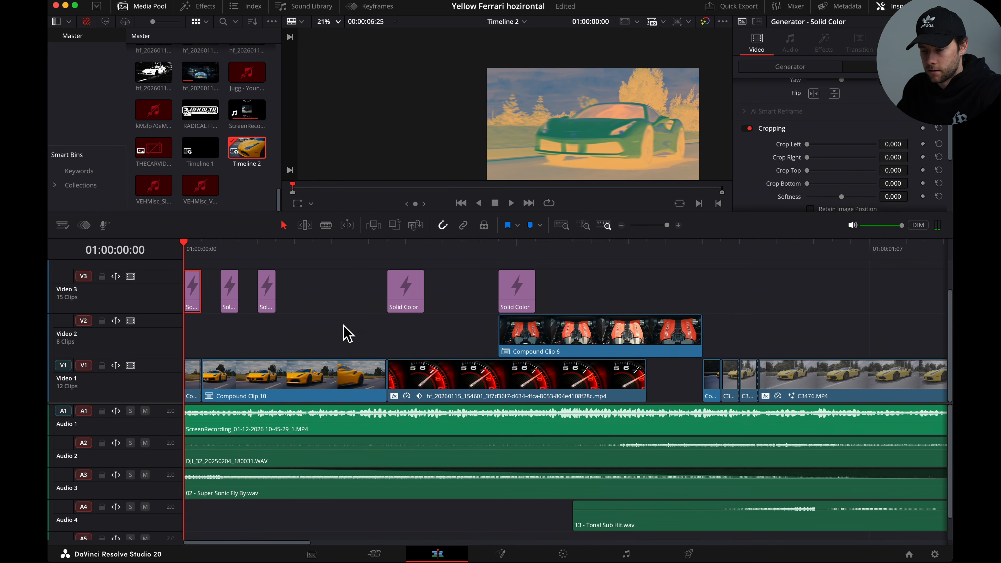
scroll(264, 364, "up", 1)
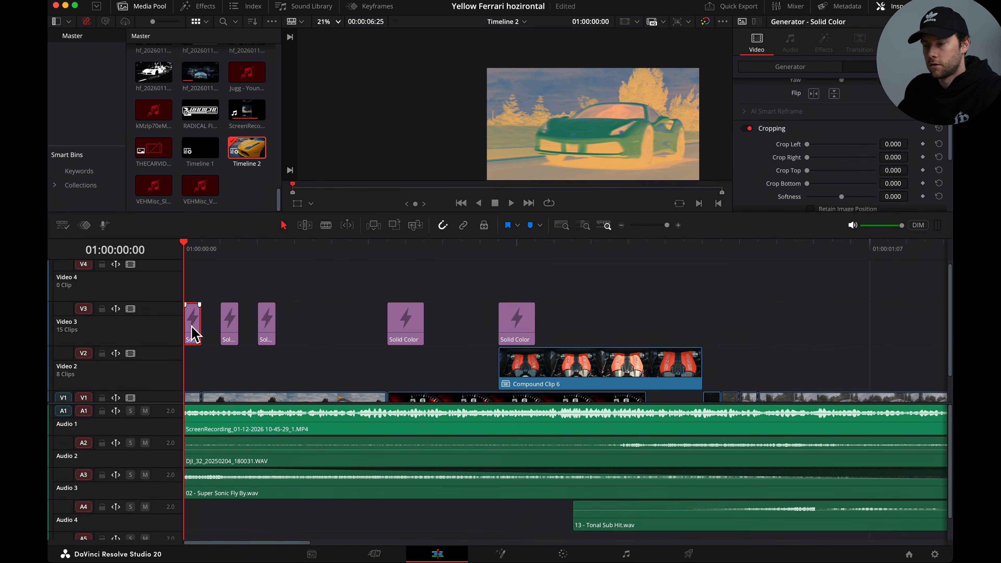
left_click(813, 71)
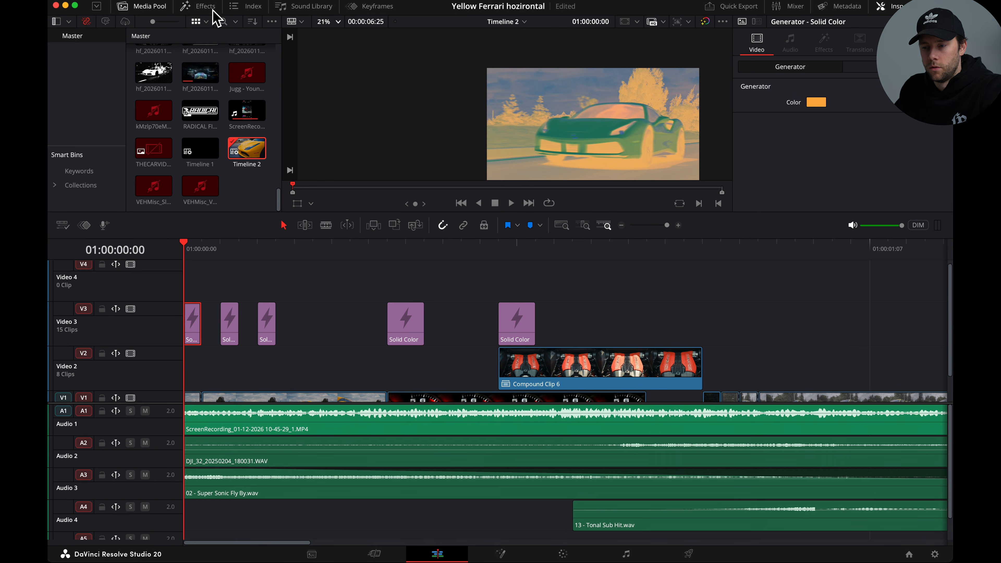
Add a Solid Color generator on Video 4 at the timeline start and cut it to end at 01:00:00:05
left_click(213, 7)
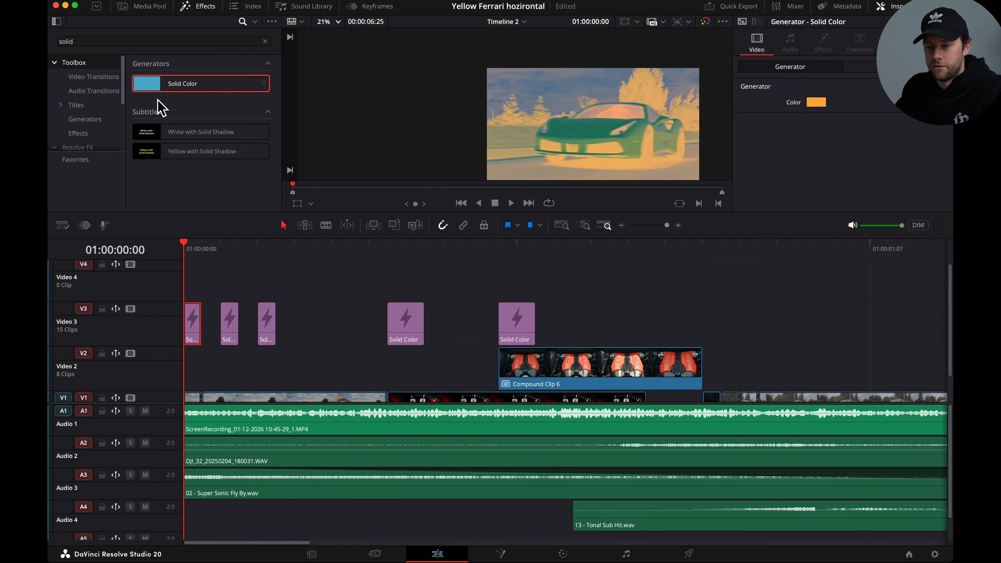
left_click_drag(237, 94, 183, 280)
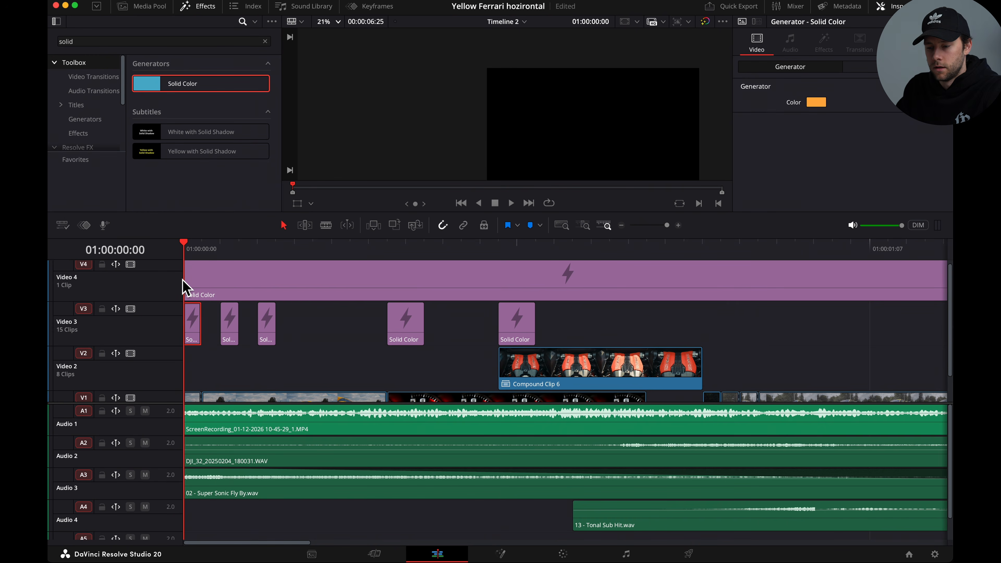
left_click(206, 251)
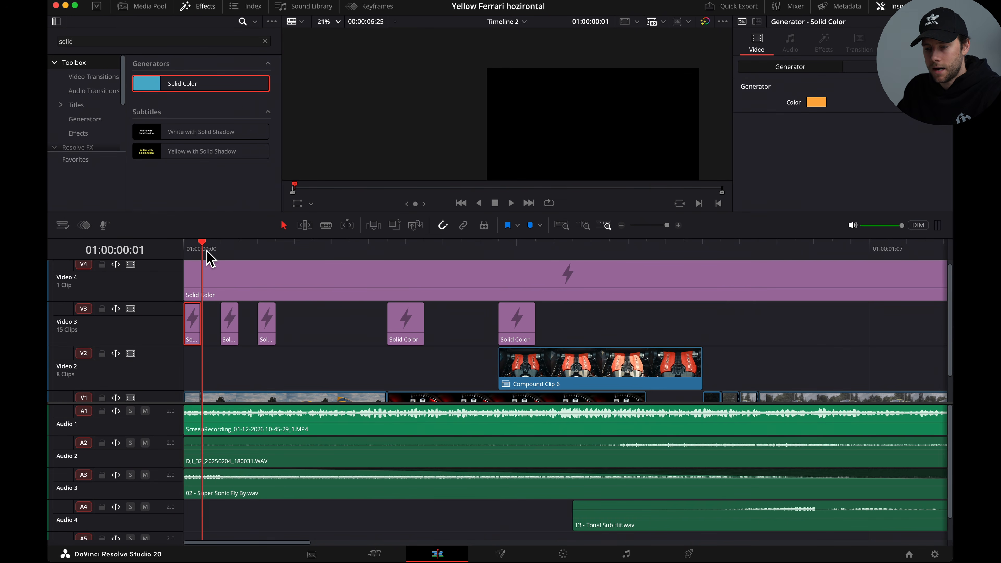
left_click_drag(219, 252, 284, 254)
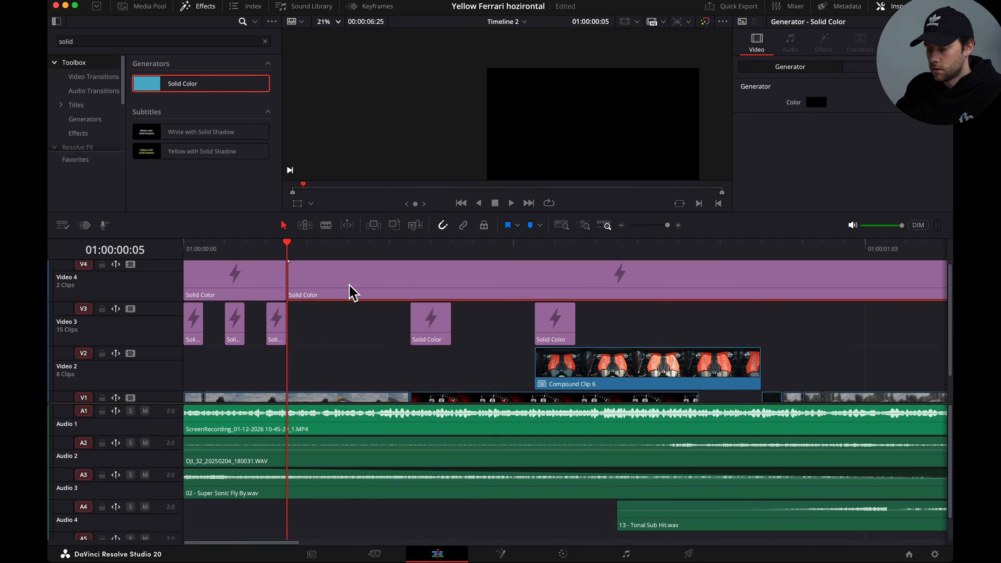
key("BackSpace")
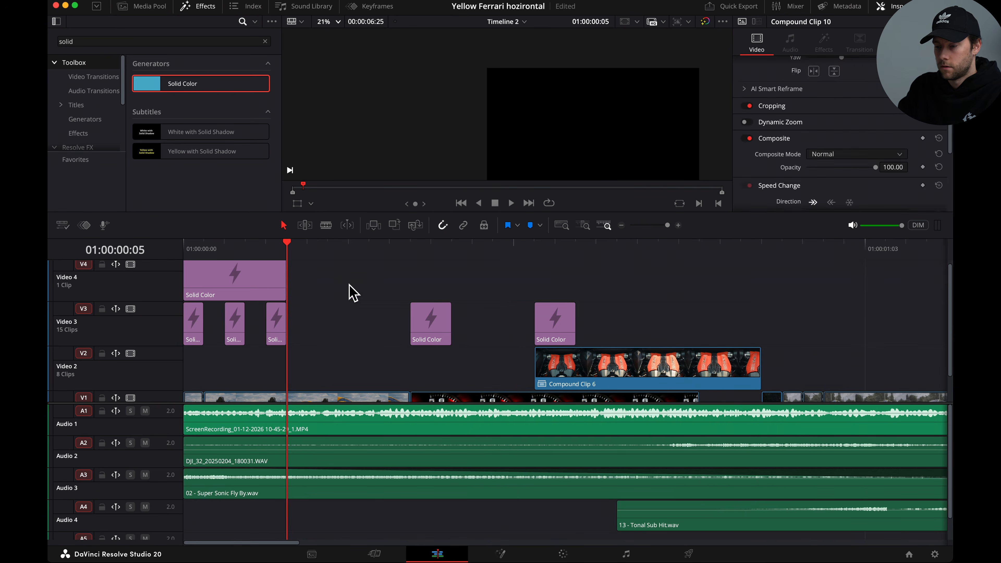
Change the Video 4 Solid Color clip's colour to a warm yellow and show the clip's general settings
left_click_drag(223, 251, 210, 252)
left_click(224, 289)
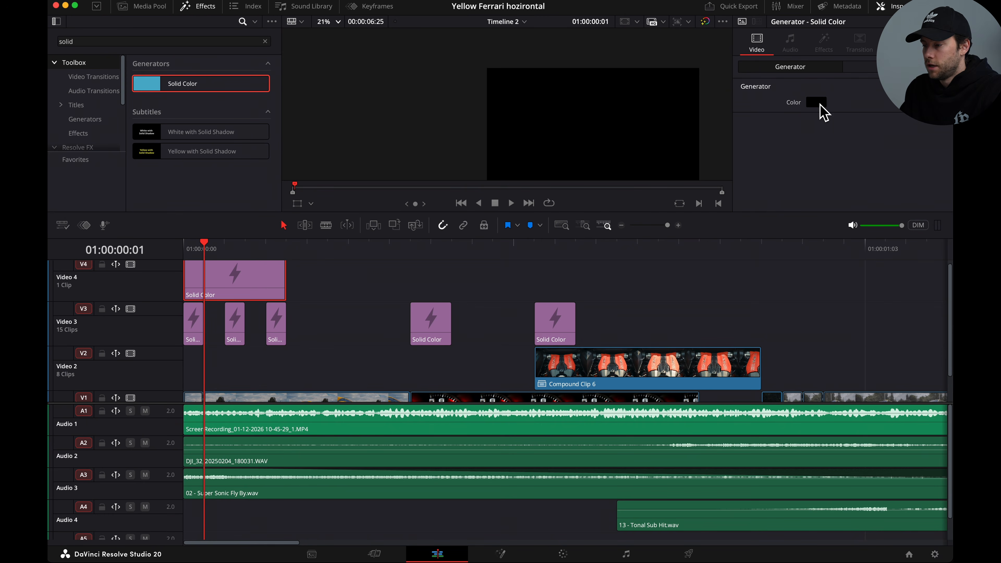
left_click(819, 104)
left_click_drag(123, 515, 53, 508)
left_click(124, 447)
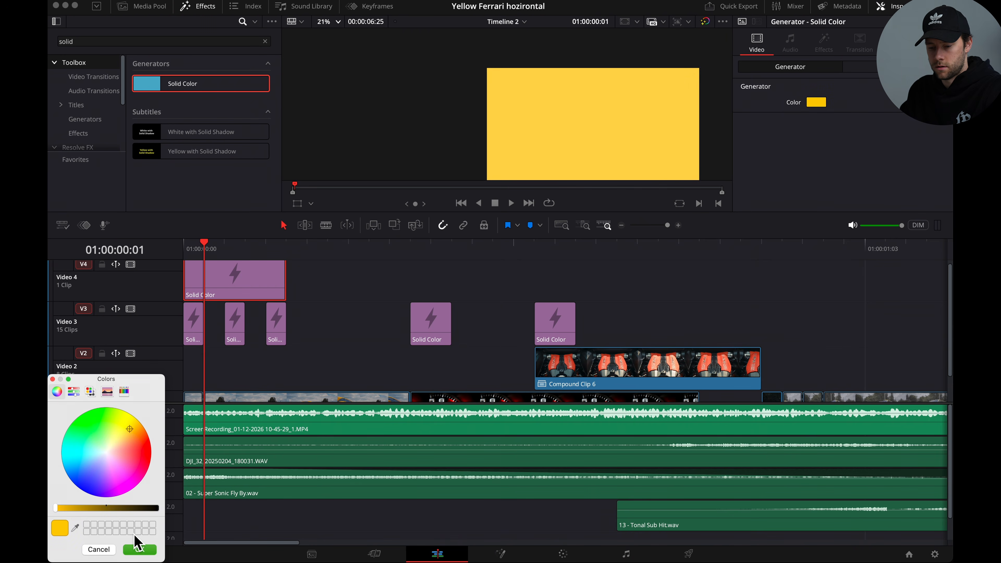
left_click(140, 550)
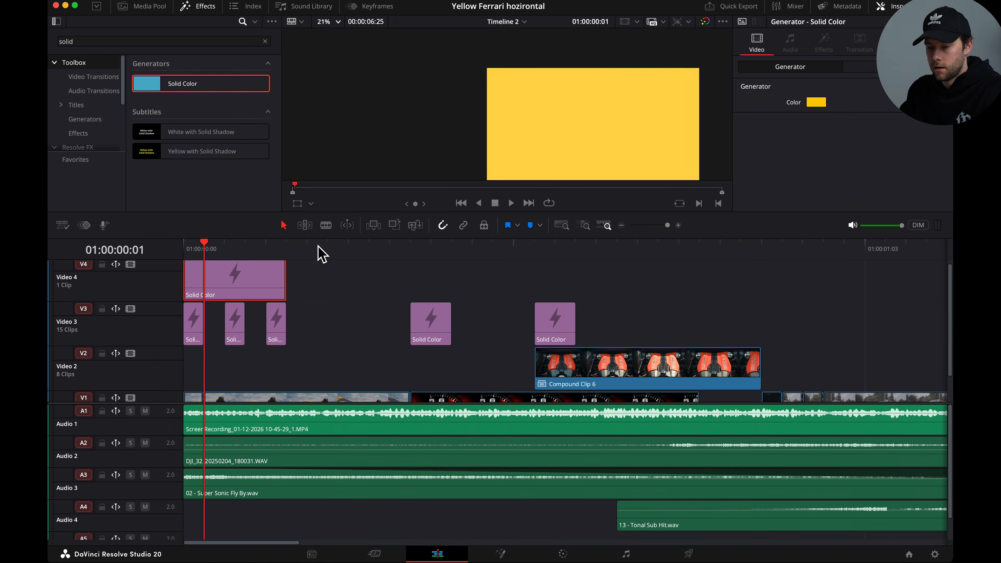
left_click(867, 68)
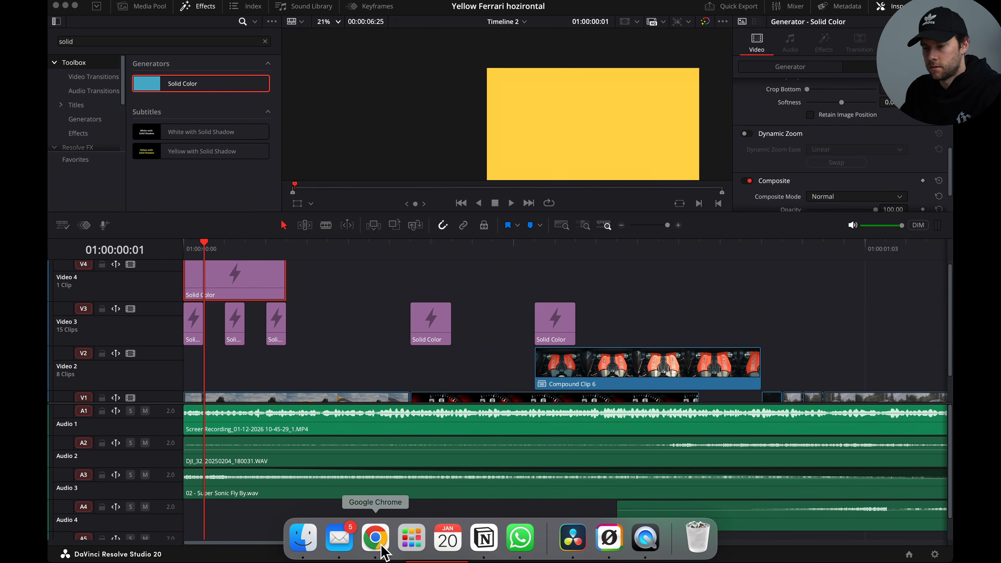
Switch to Google Chrome and search for "how to pronounce composite"
left_click(374, 538)
type("how to pronounce co")
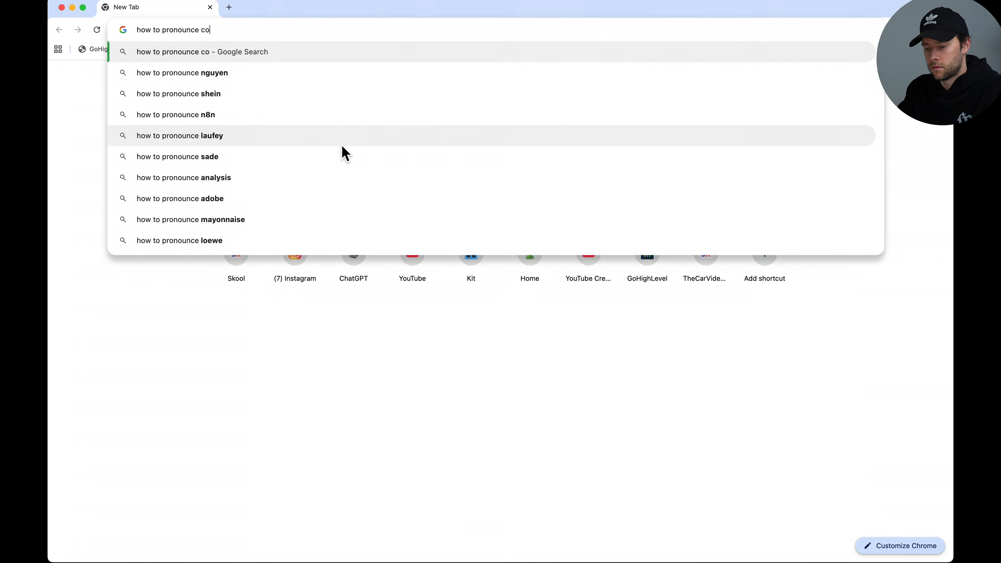
type("mposite")
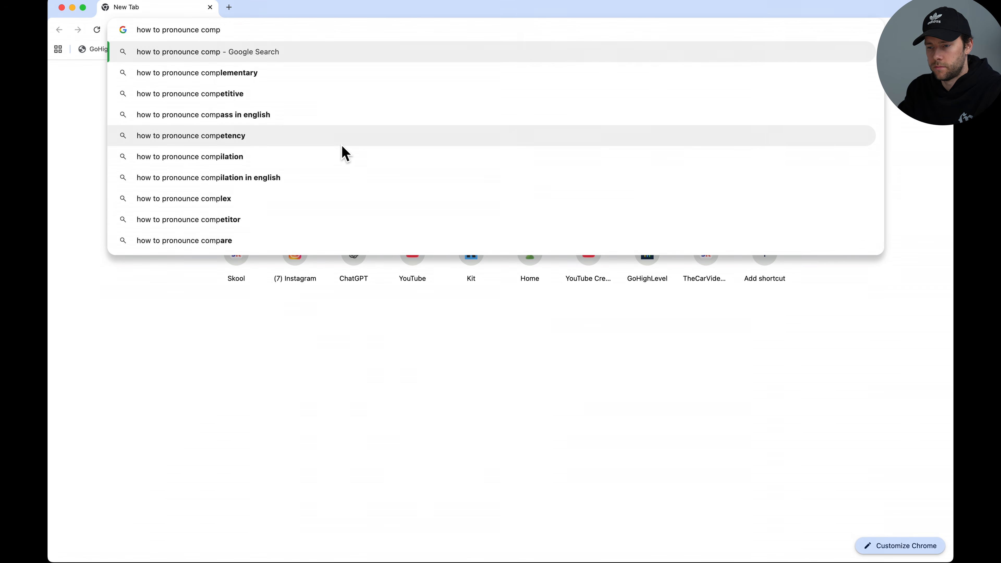
key("Return")
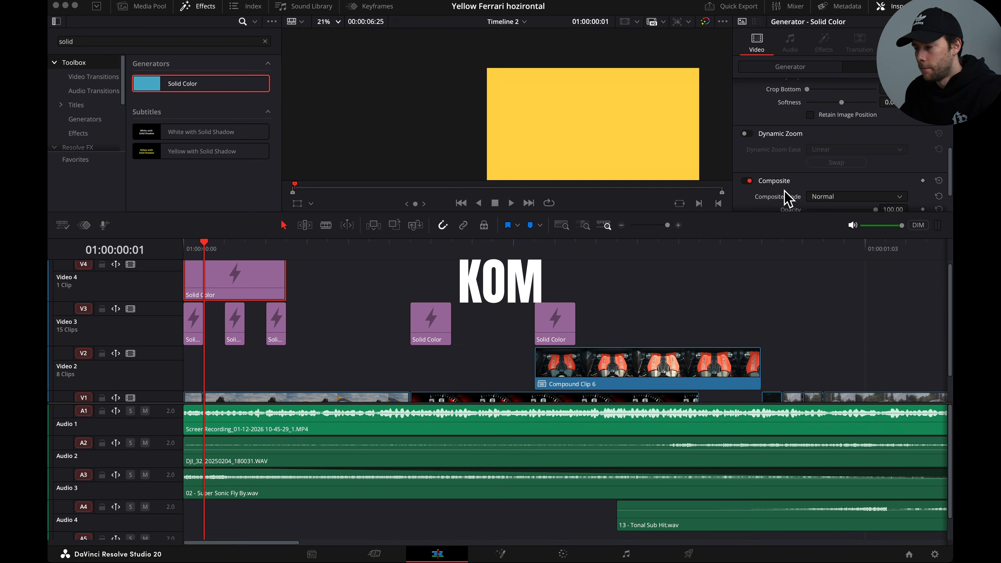
Set the composite mode of the yellow Solid Color clip on Video 4 to Exclusion
scroll(822, 191, "down", 1)
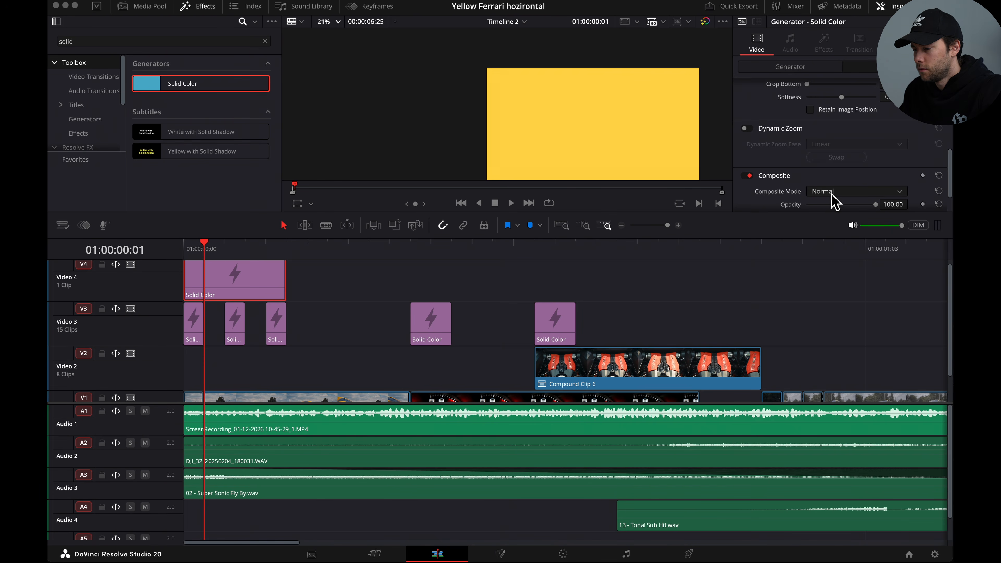
left_click(832, 193)
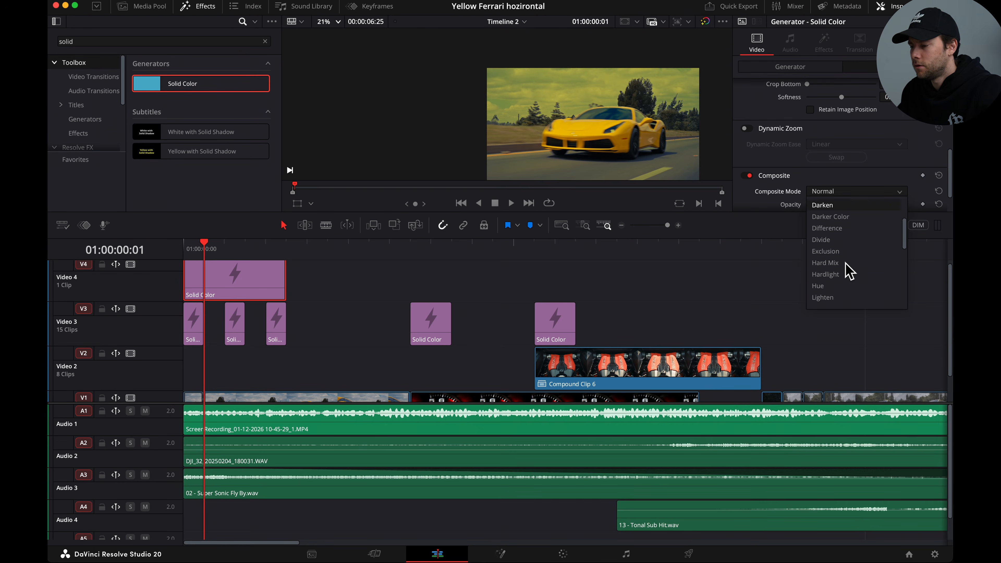
scroll(849, 271, "down", 2)
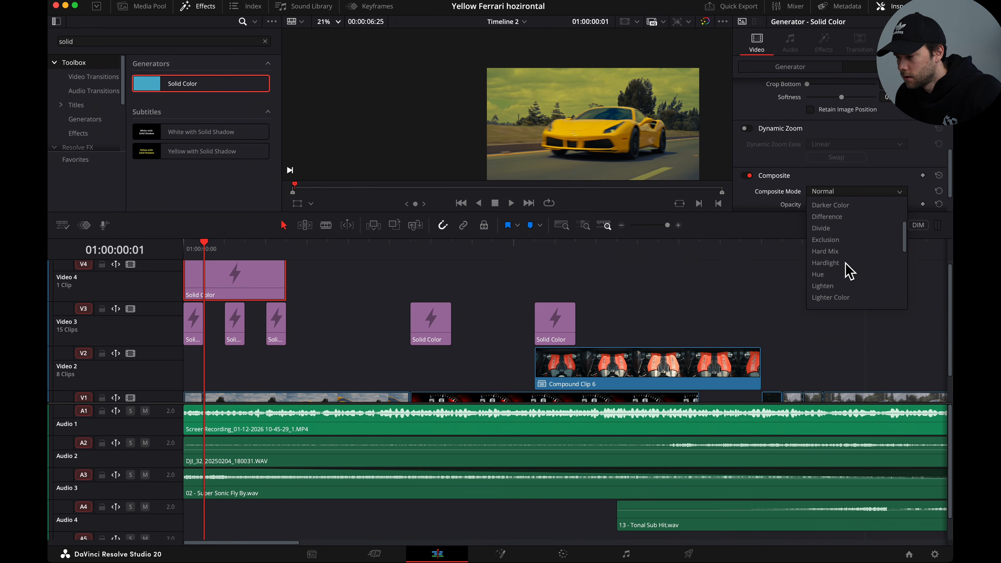
scroll(846, 264, "up", 1)
left_click(841, 255)
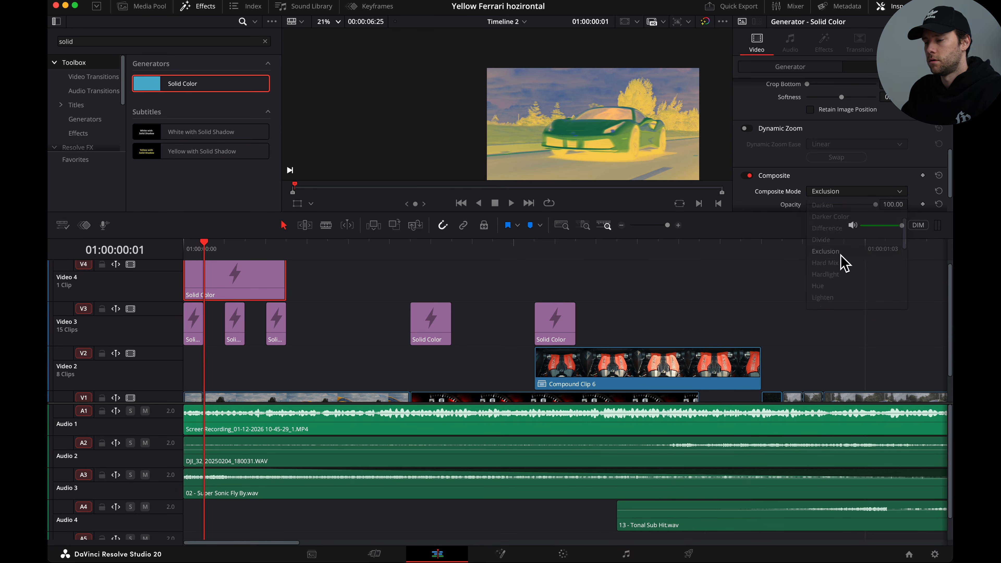
Delete the three short Solid Color clips at the start of Video 3
left_click(193, 321)
left_click(235, 322, "super")
left_click(280, 326, "super")
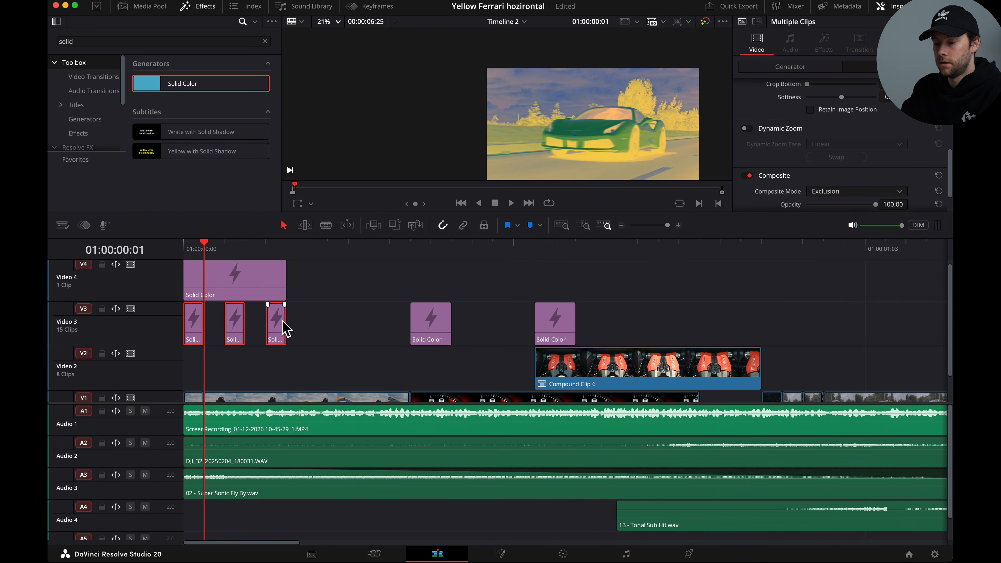
key("Delete")
At the timeline start, shift the Video 4 Solid Color clip's generator colour to a slightly lighter, less orange yellow
left_click_drag(206, 260, 178, 262)
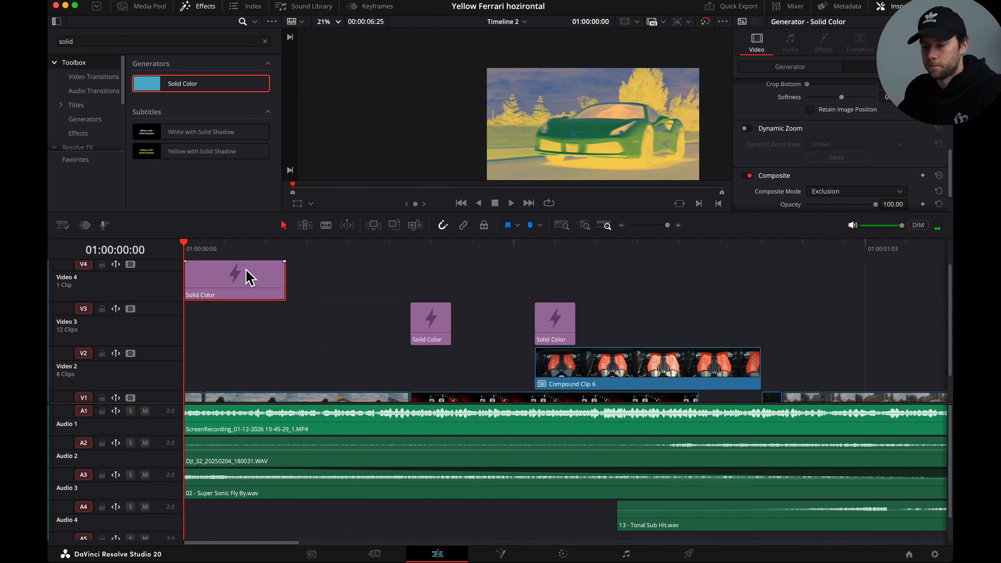
left_click(790, 66)
left_click(821, 105)
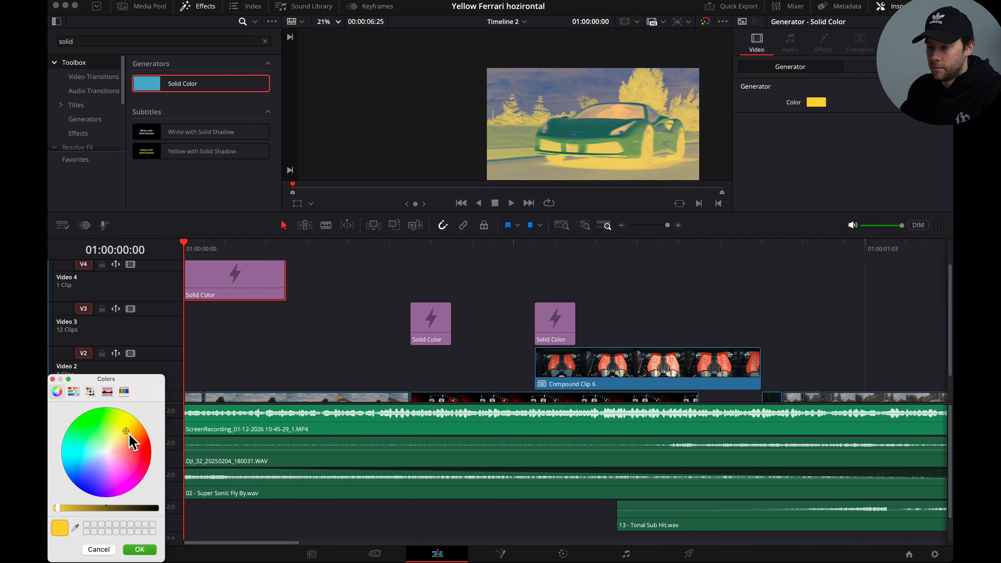
mouse_move(127, 434)
left_mouse_down()
mouse_move(104, 410)
mouse_move(58, 422)
mouse_move(60, 467)
mouse_move(123, 447)
mouse_move(130, 436)
left_mouse_up()
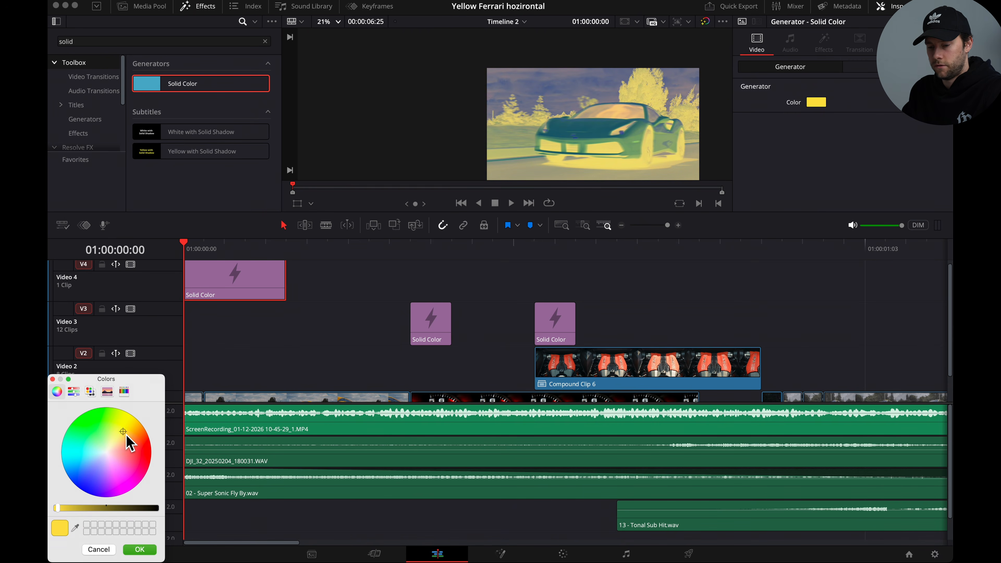
key("Return")
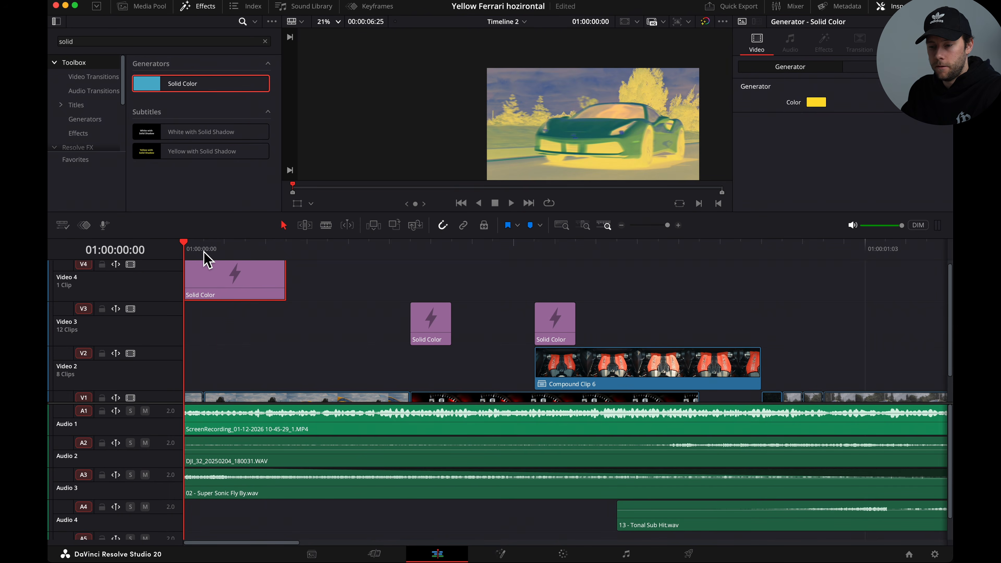
Split the Video 4 Solid Color clip at frames 01, 02, 03 and 04 into five one-frame pieces
left_click(204, 250)
key("super+b")
left_click(228, 283)
key("Right")
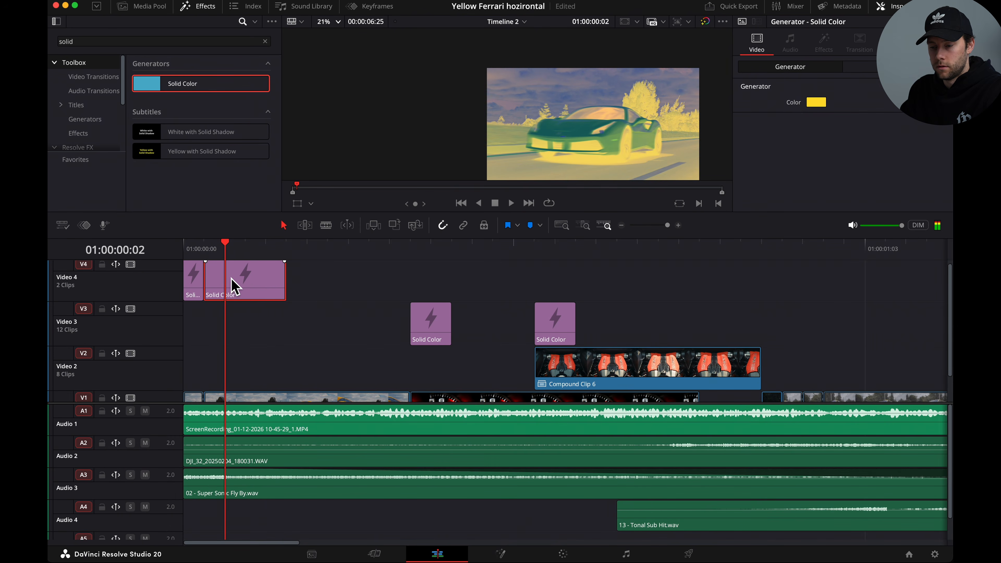
key("super+b")
key("Right")
left_click(245, 272)
key("super+b")
key("Right")
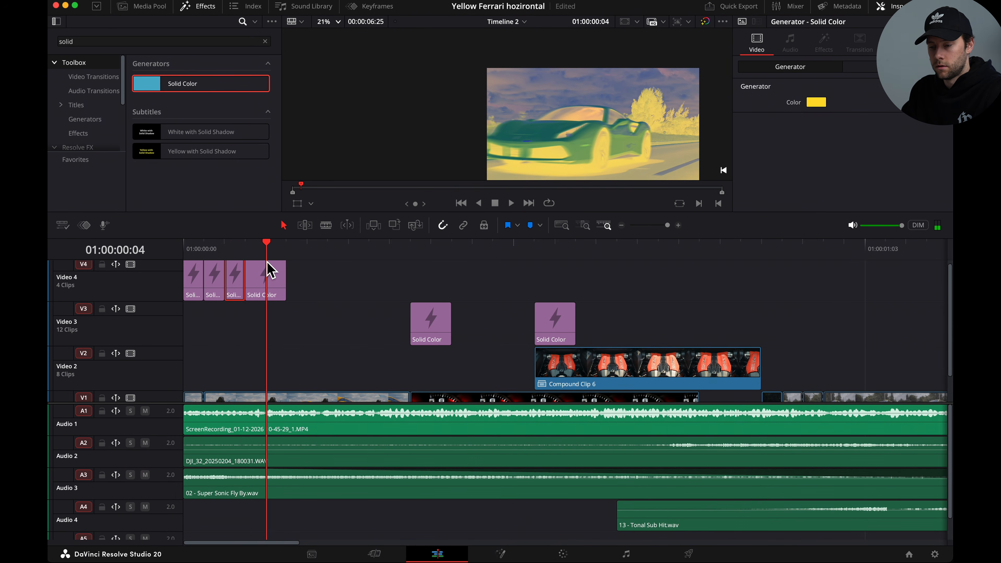
left_click(270, 274)
key("super+b")
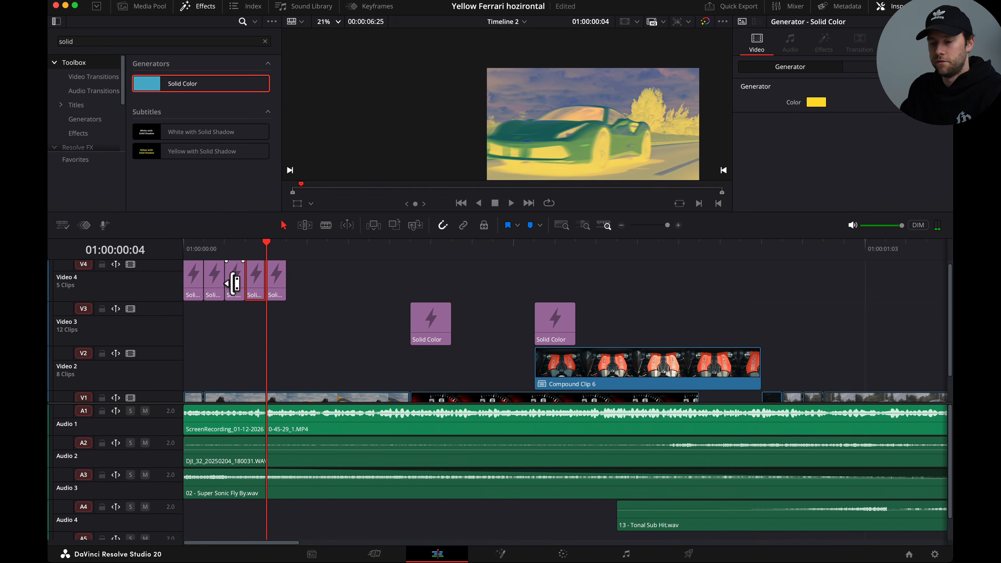
Delete the second and fourth one-frame Solid Color pieces on Video 4 to leave alternating gaps
left_click(213, 279)
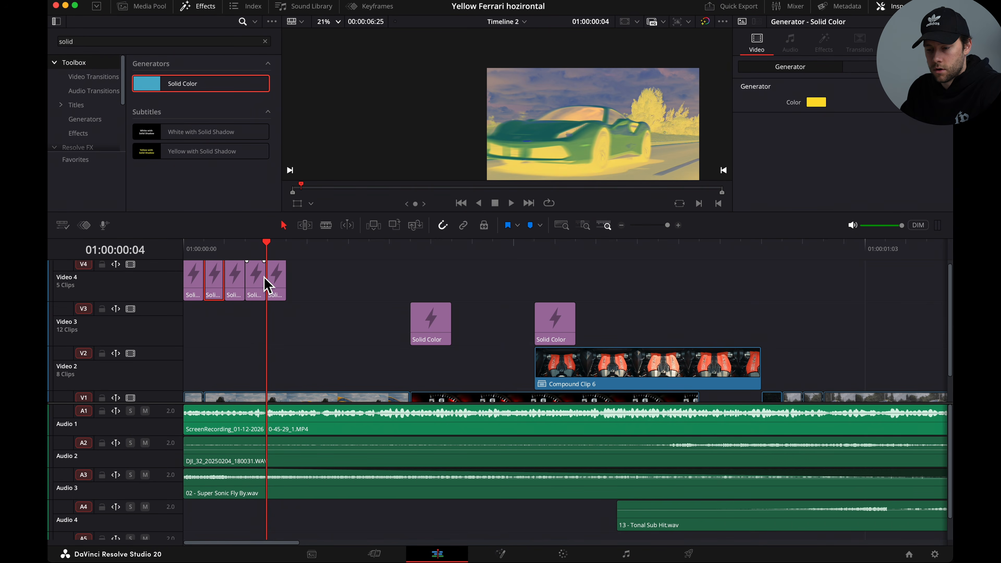
left_click(251, 283)
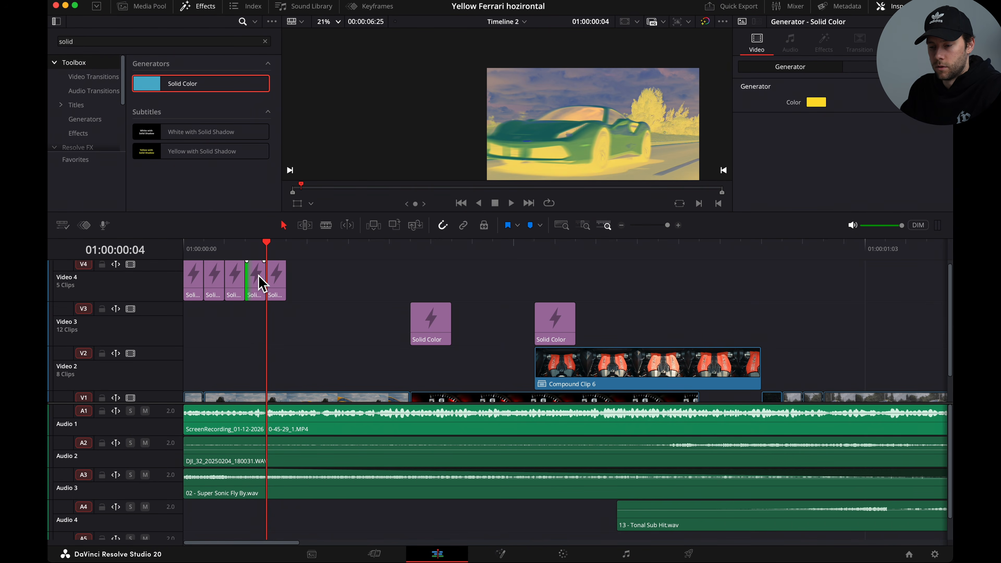
left_click(215, 282, "super")
key("BackSpace")
Play the opening from the timeline start to review the flashing effect over the yellow car
key("Home")
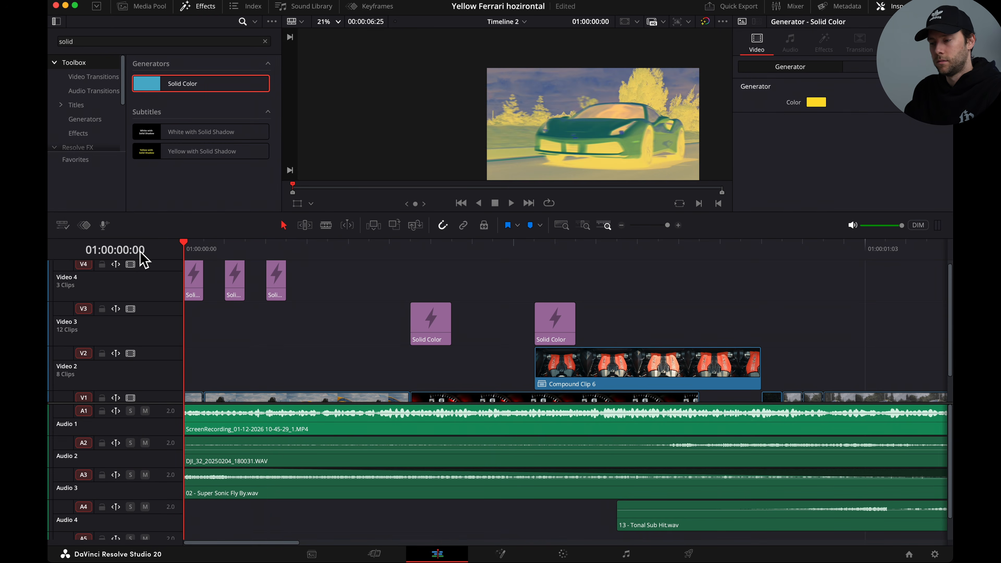
key("space")
key("space")
left_click(187, 250)
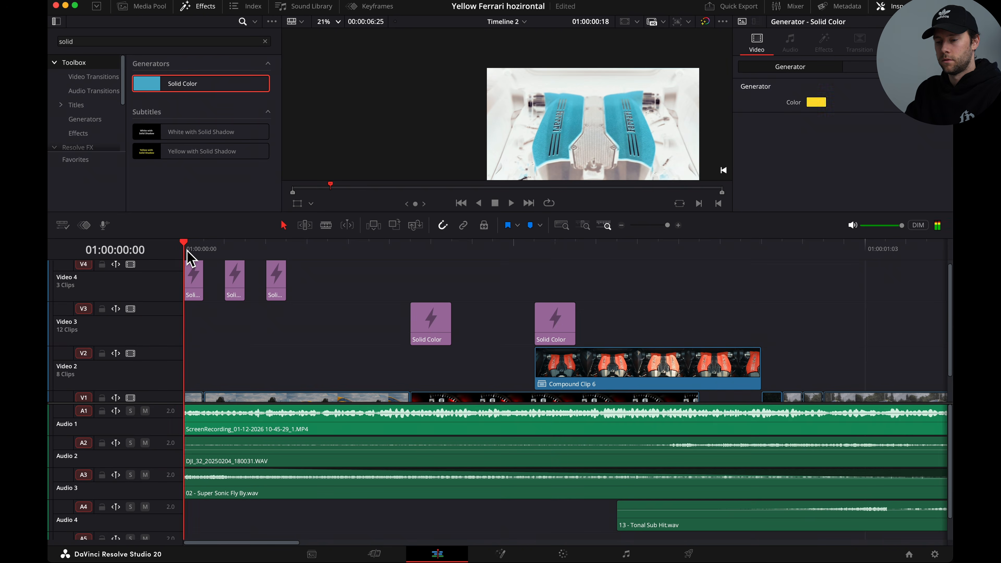
key("Right")
key("space")
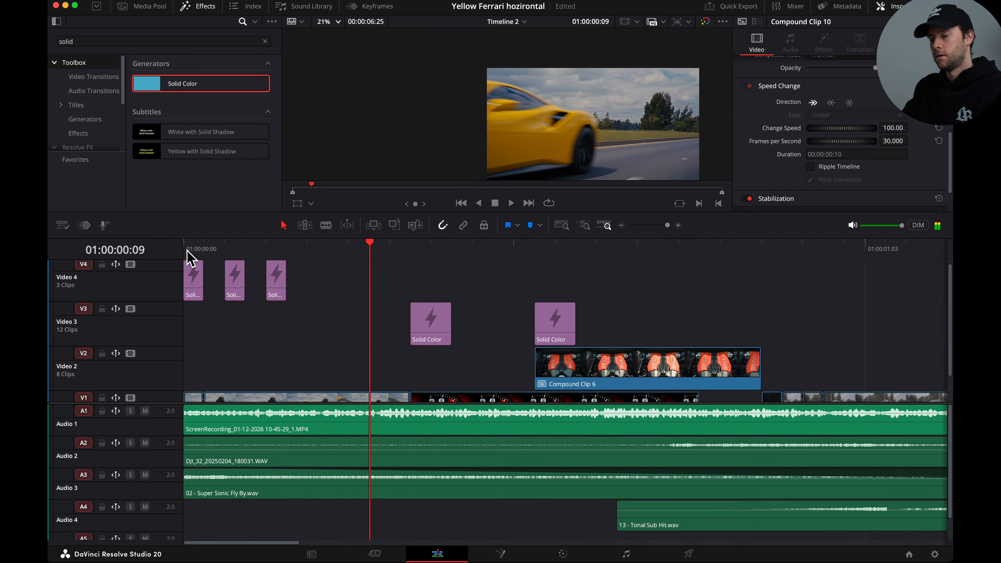
key("space")
Move the three opening flash clips and the Solid Color clip above the rev counter down to Video 2
left_click_drag(193, 278, 197, 343)
key("super+z")
left_click_drag(311, 294, 197, 349)
scroll(422, 296, "down", 3)
left_click_drag(423, 297, 423, 332)
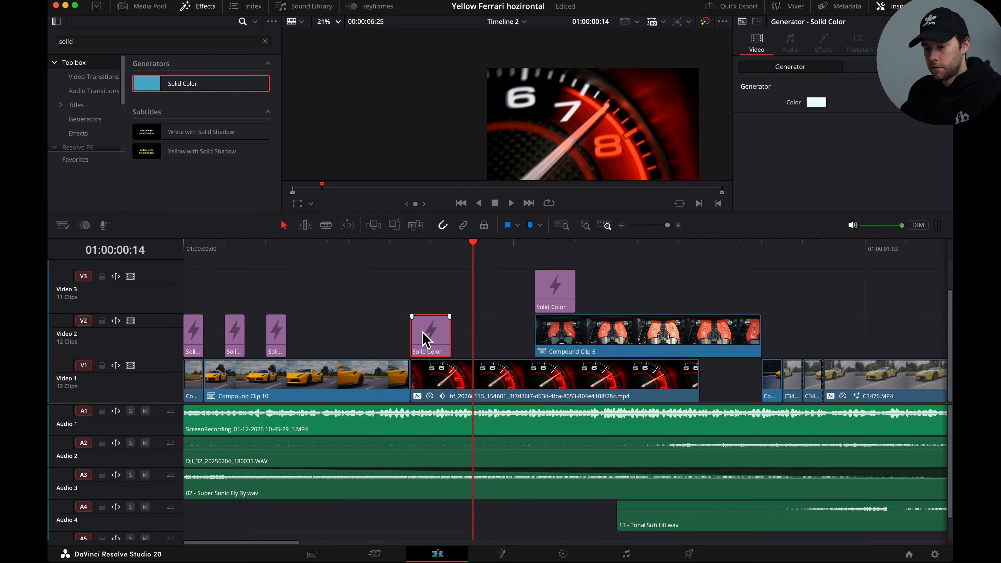
Park the playhead at 01:00:00:12 and inspect the generator colour of the Solid Color clip above the rev counter
left_click(342, 257)
key("space")
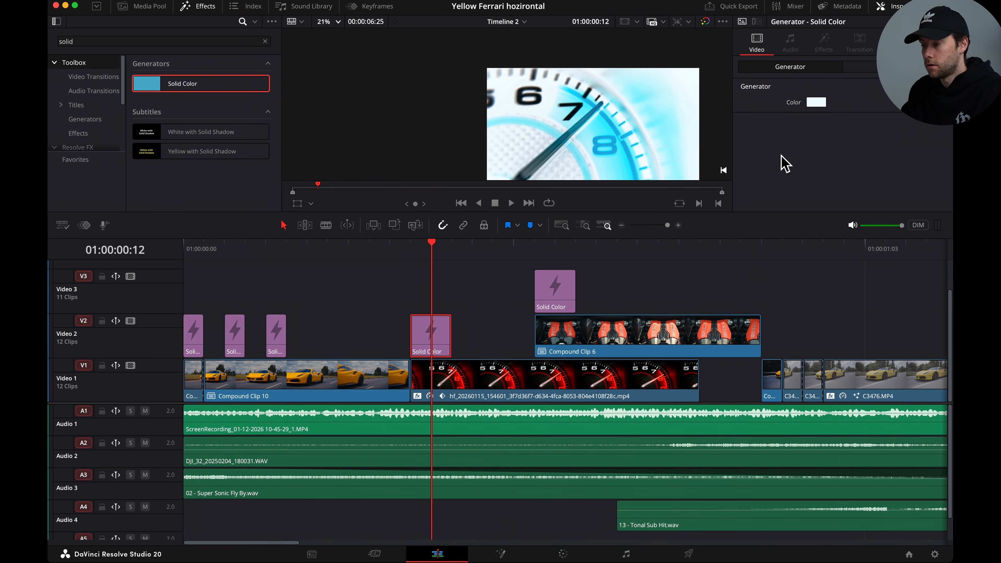
left_click(816, 103)
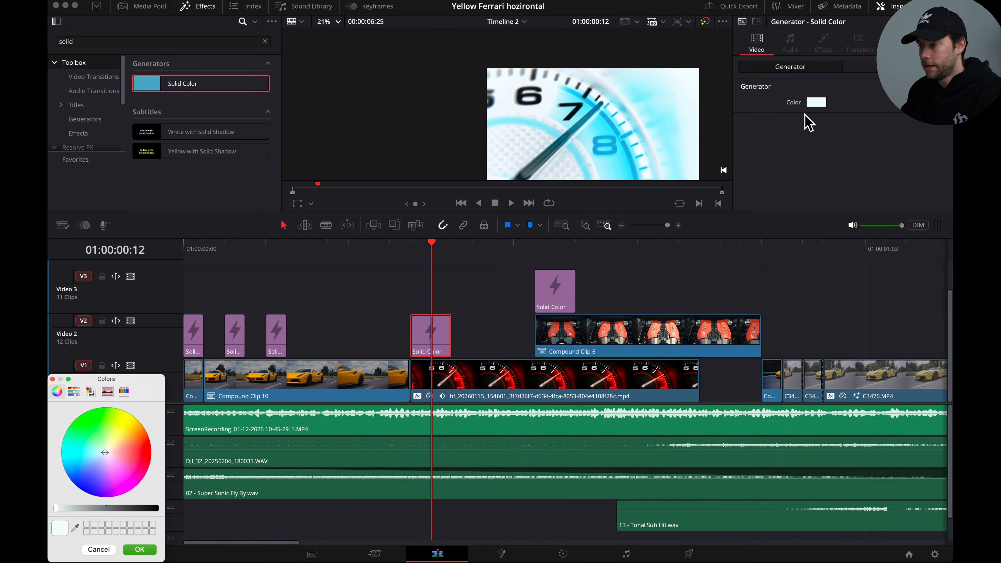
left_click(142, 550)
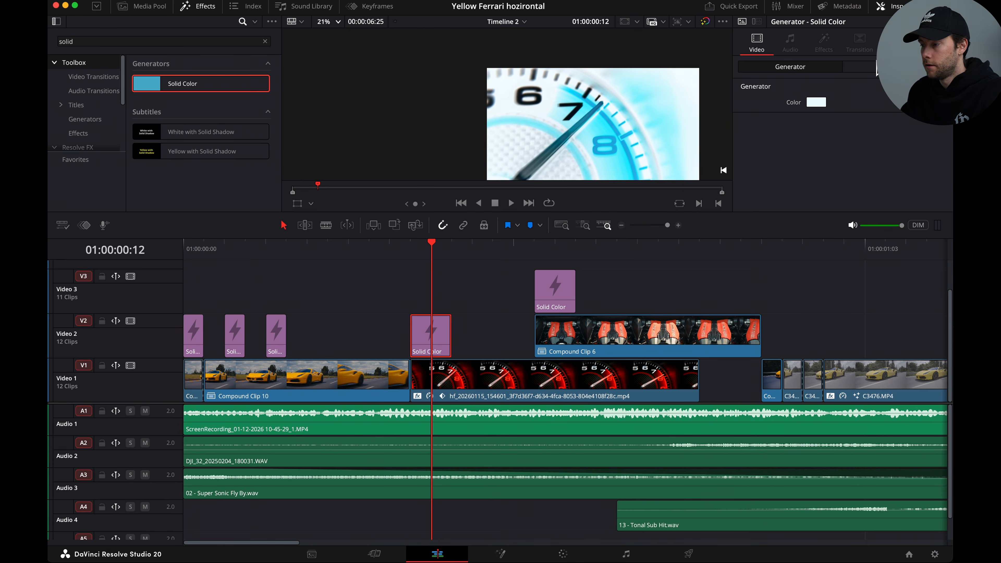
Preview alternative composite modes, such as Color Dodge, Hard Mix and Hardlight, for the rev counter's Solid Color clip
scroll(861, 156, "down", 5)
scroll(860, 155, "down", 1)
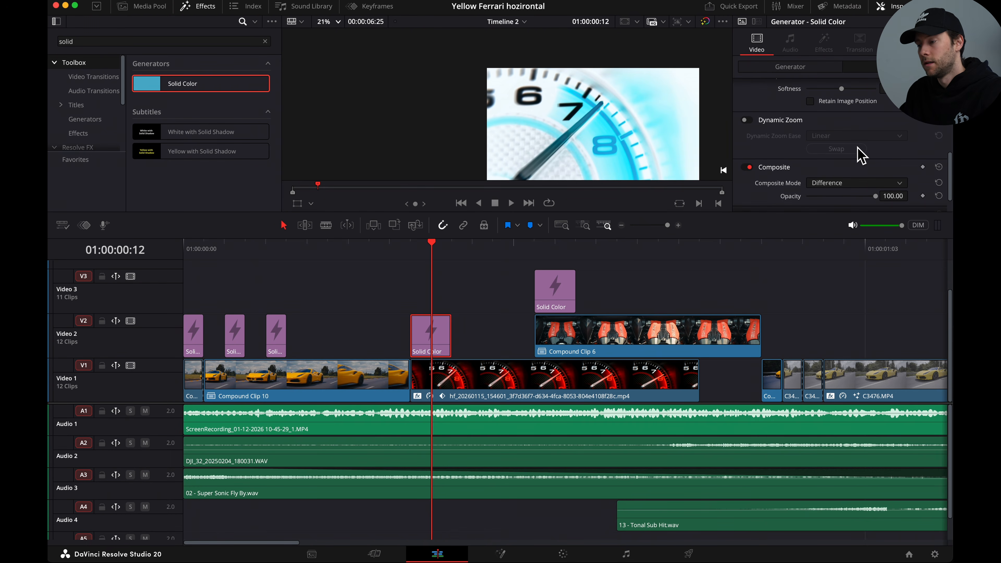
left_click(830, 184)
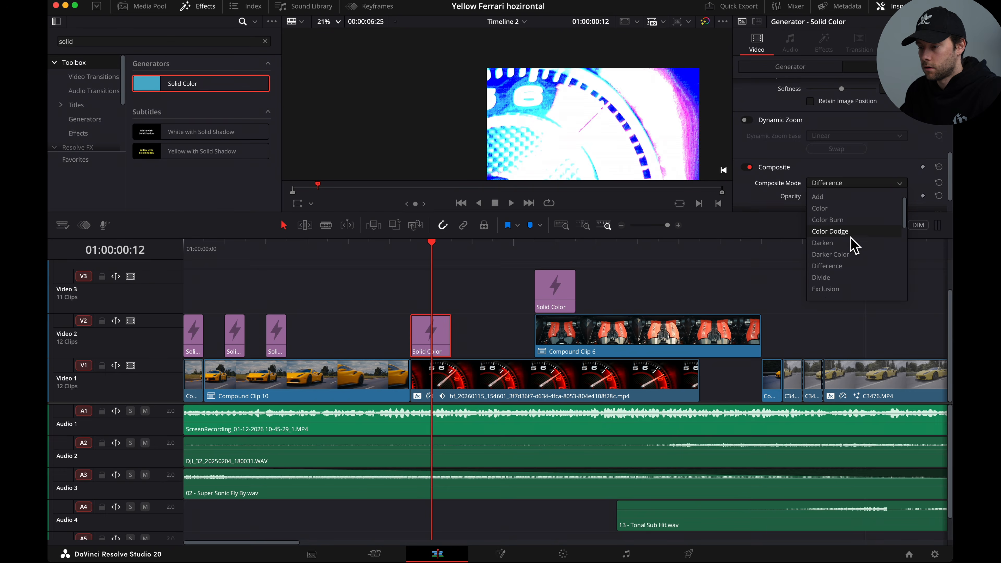
scroll(847, 252, "down", 2)
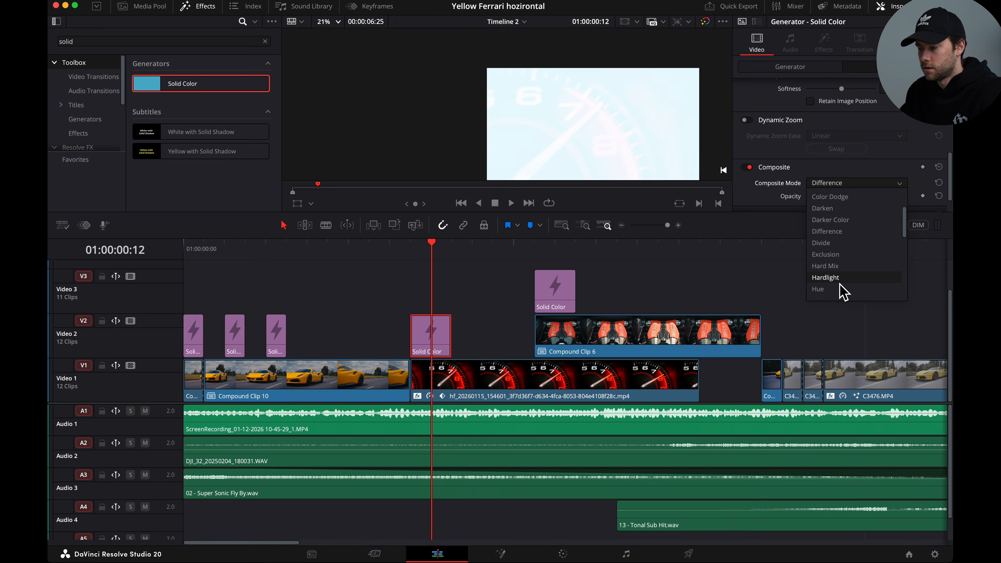
scroll(845, 268, "down", 3)
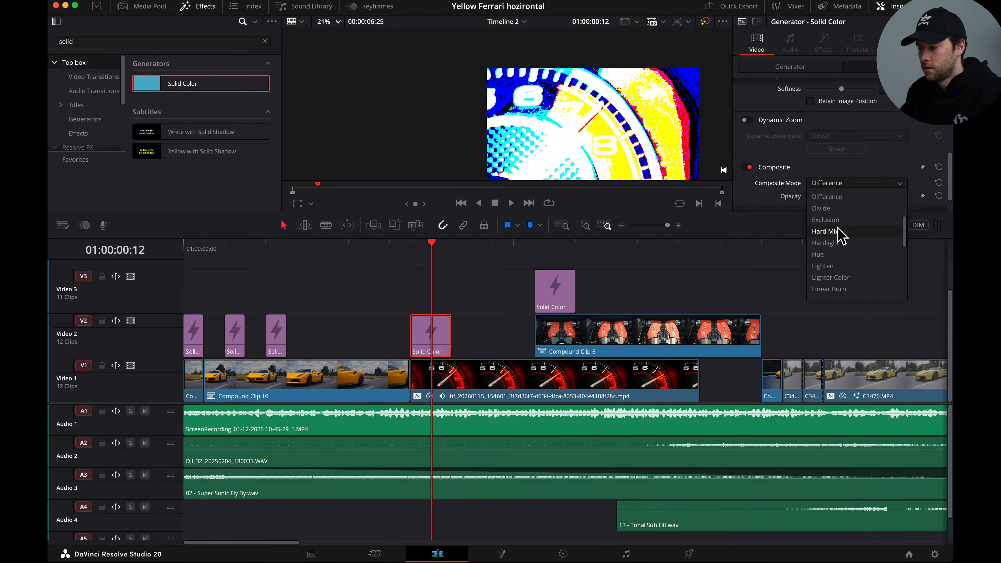
scroll(837, 272, "down", 1)
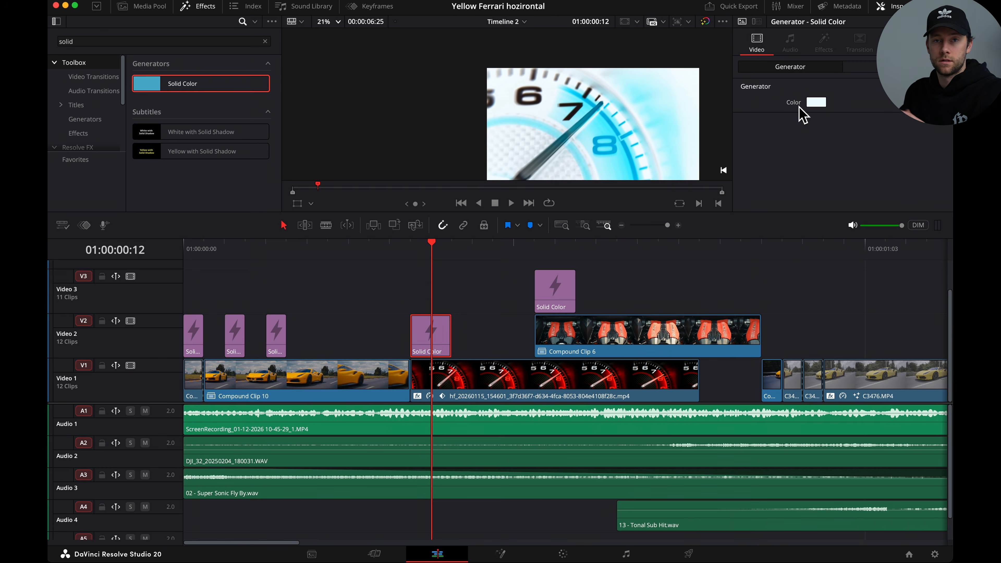
Try a pale peach generator colour on the rev counter's Solid Color clip, and settle on white
left_click(815, 102)
left_click(112, 458)
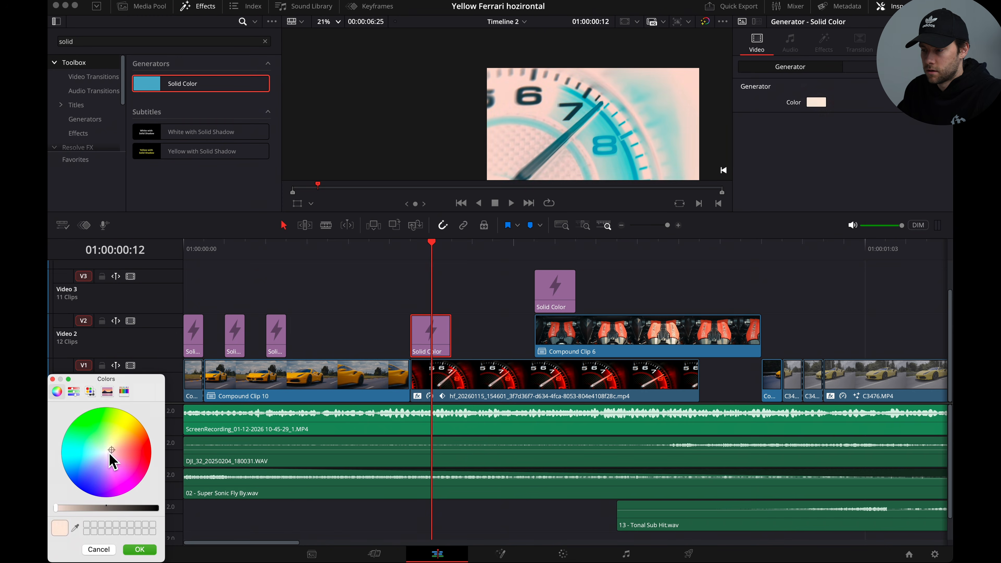
mouse_move(112, 459)
left_mouse_down()
mouse_move(109, 396)
mouse_move(147, 454)
mouse_move(110, 458)
left_mouse_up()
left_click(140, 549)
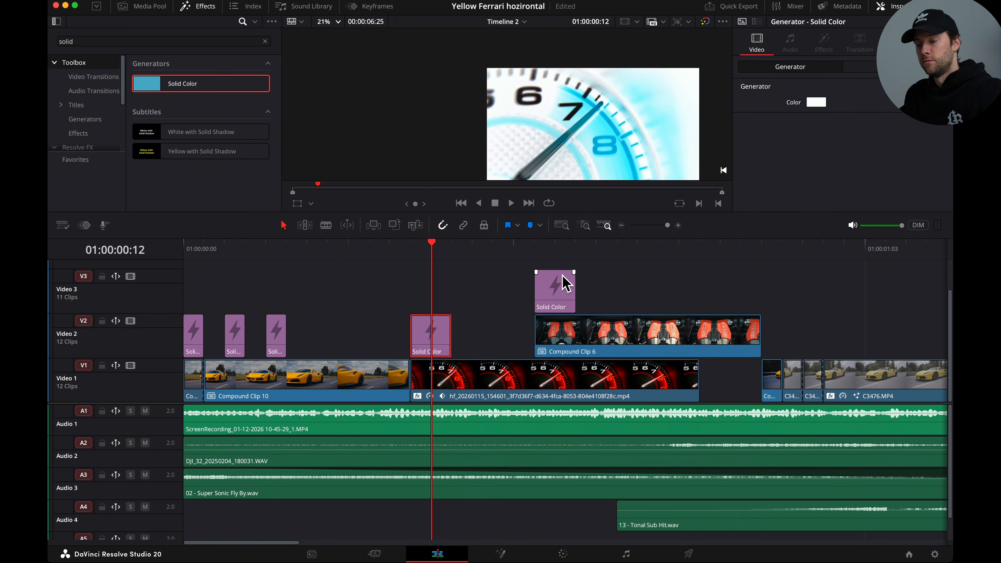
Play back the flashes over the rev counter and engine shots to review the inverted colours
left_click(532, 260)
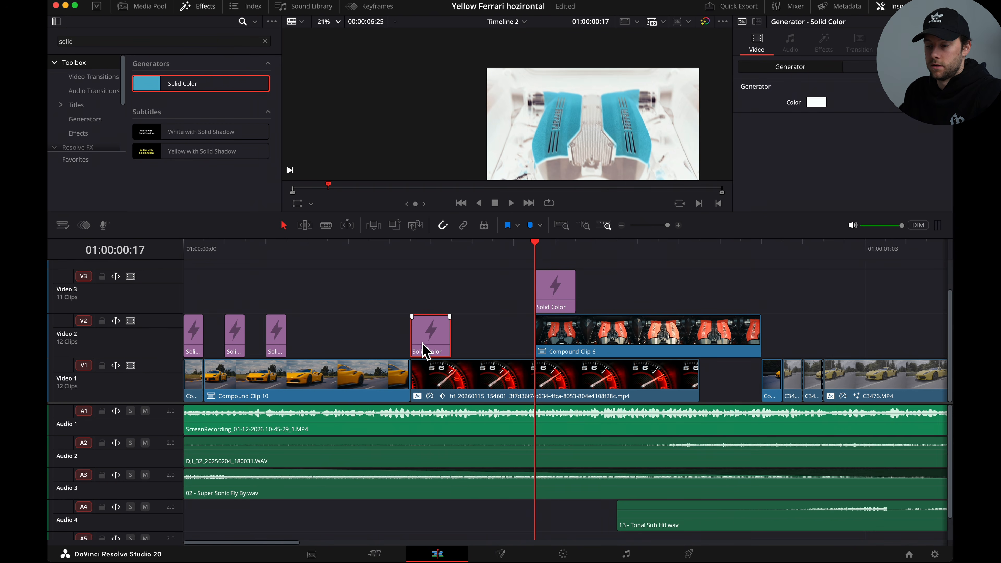
left_click(494, 253)
key("space")
left_click(308, 260)
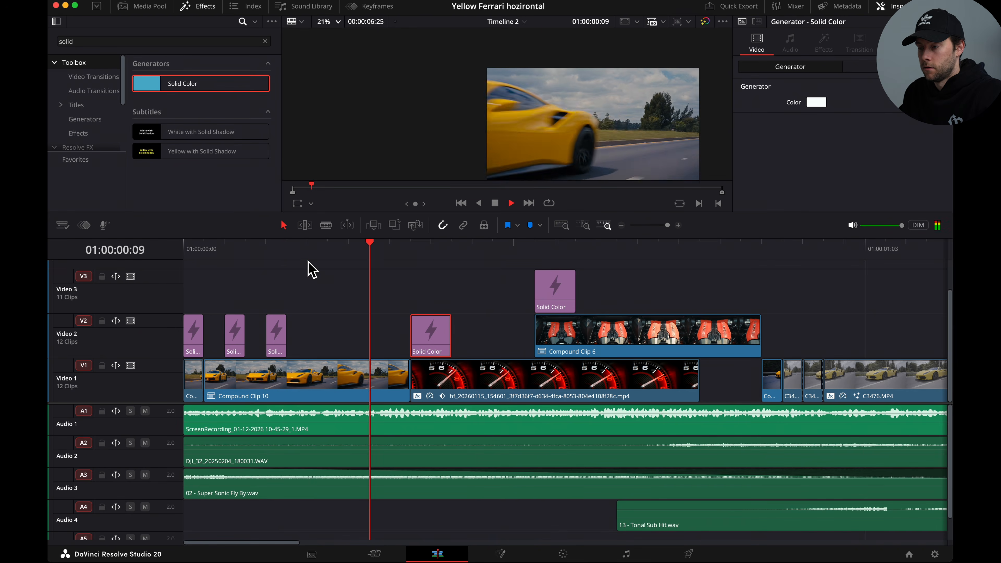
left_click(424, 261)
key("space")
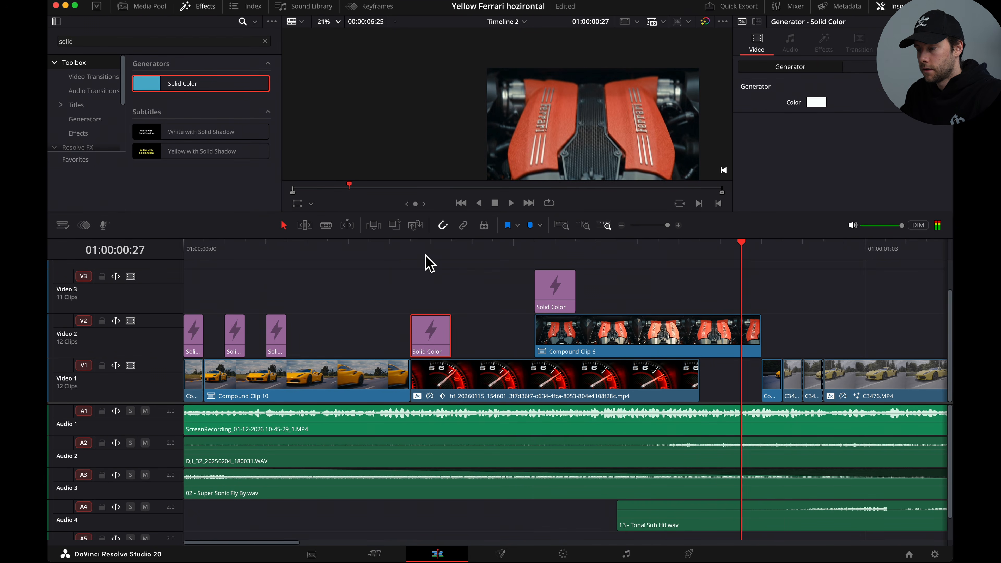
Examine the short black-and-white flash clips before C3476.MP4 on Video 1, frame by frame up to 01:00:01:00
key("super+minus")
left_click(436, 250)
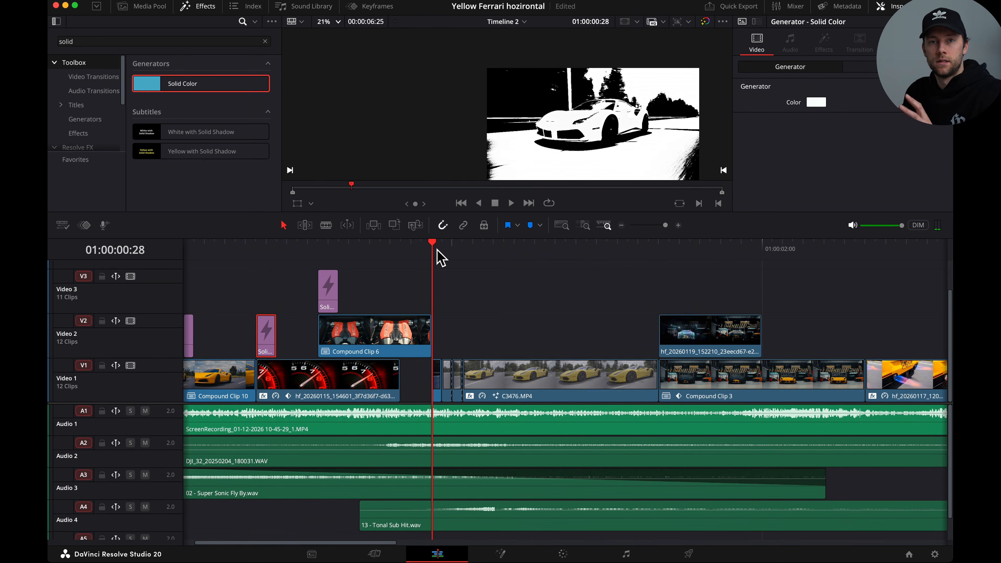
left_click(489, 374)
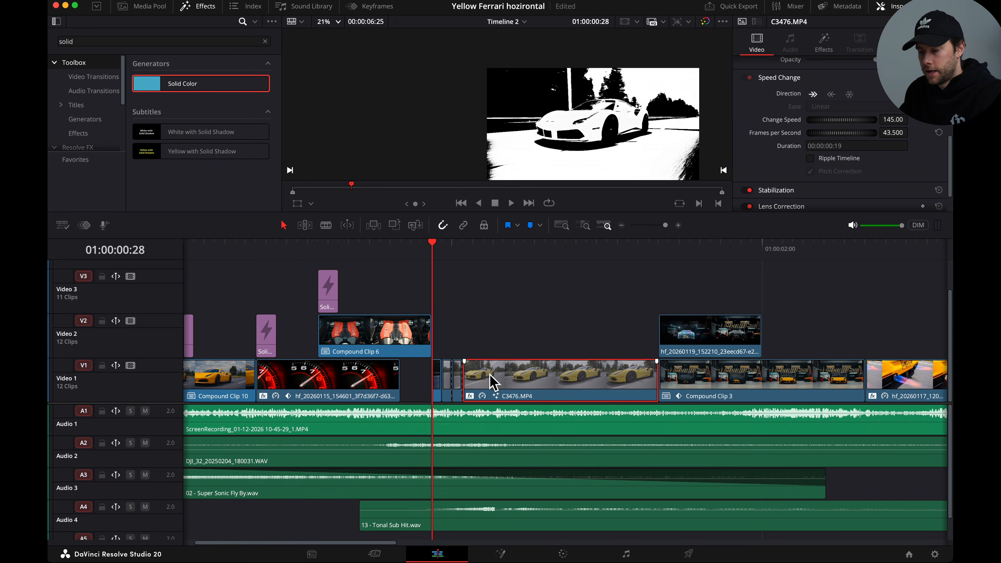
key("super+equal")
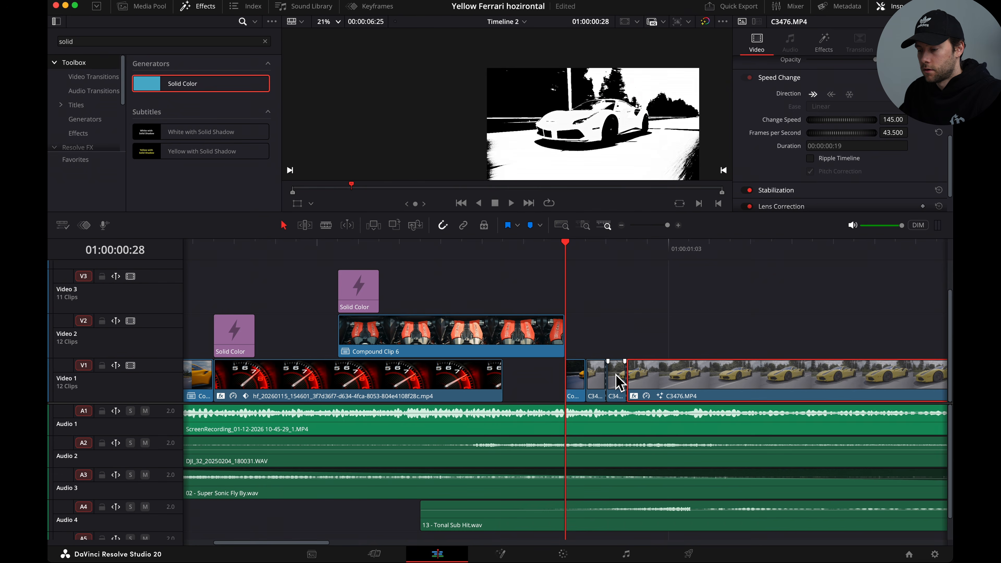
key("Right")
key("Right")
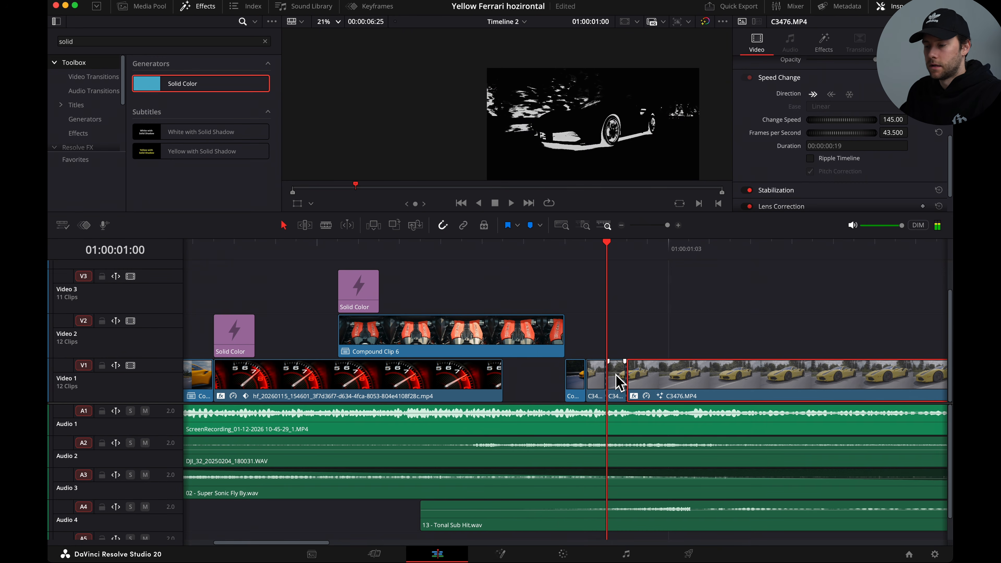
Open Compound Clip 11 from Video 1 on the Color page and show the primary color wheels of node 01
key("Left")
key("Left")
left_click(581, 381)
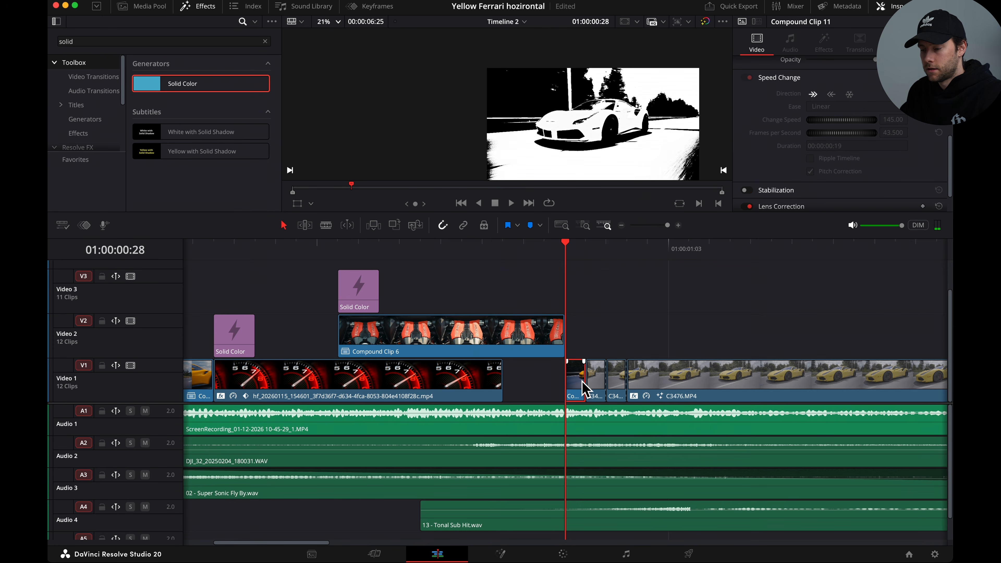
left_click(563, 555)
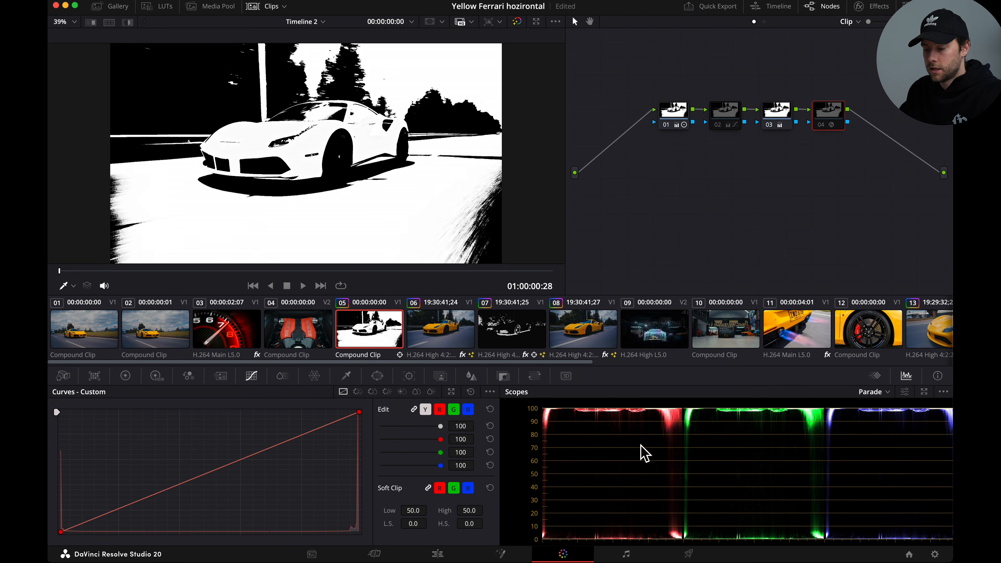
left_click(687, 113)
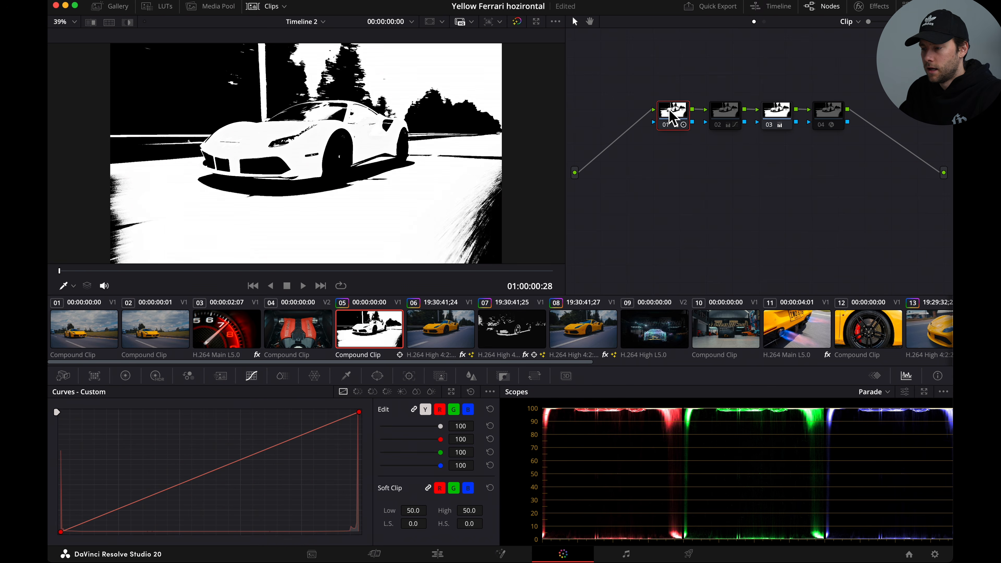
left_click(125, 375)
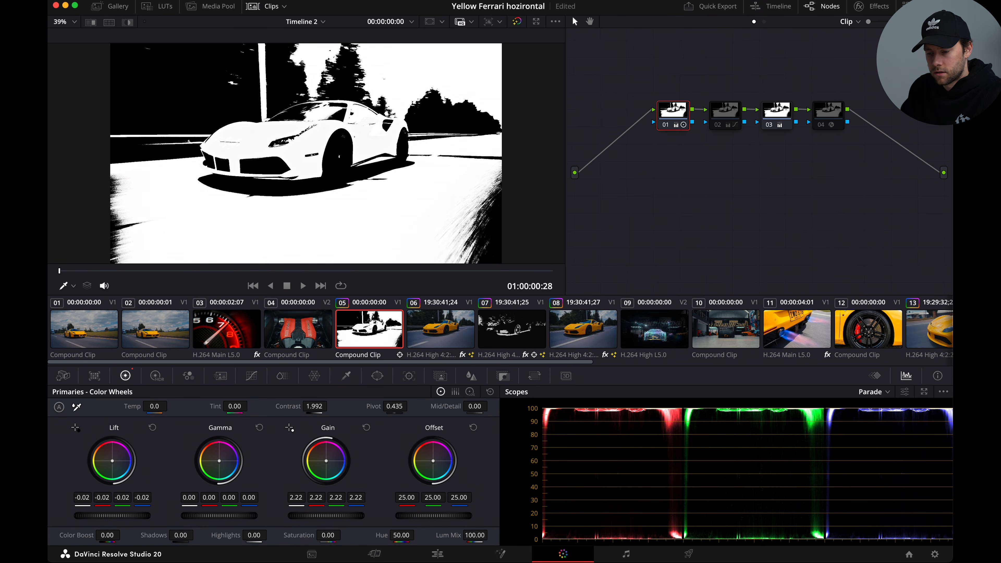
Compare node 01's monochrome look with its saturation at 50, and return the saturation to 0
key("super+d")
key("super+d")
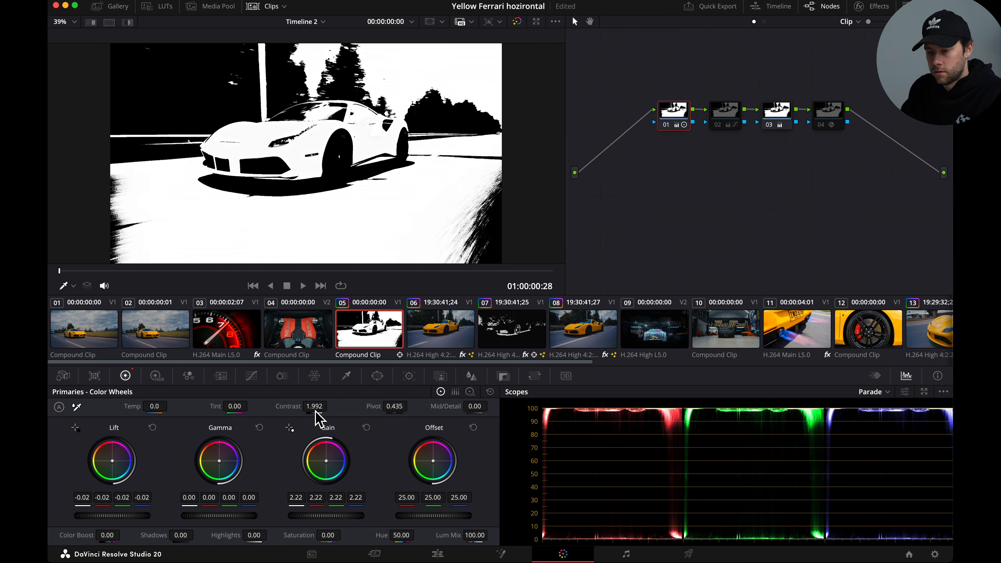
key("super+d")
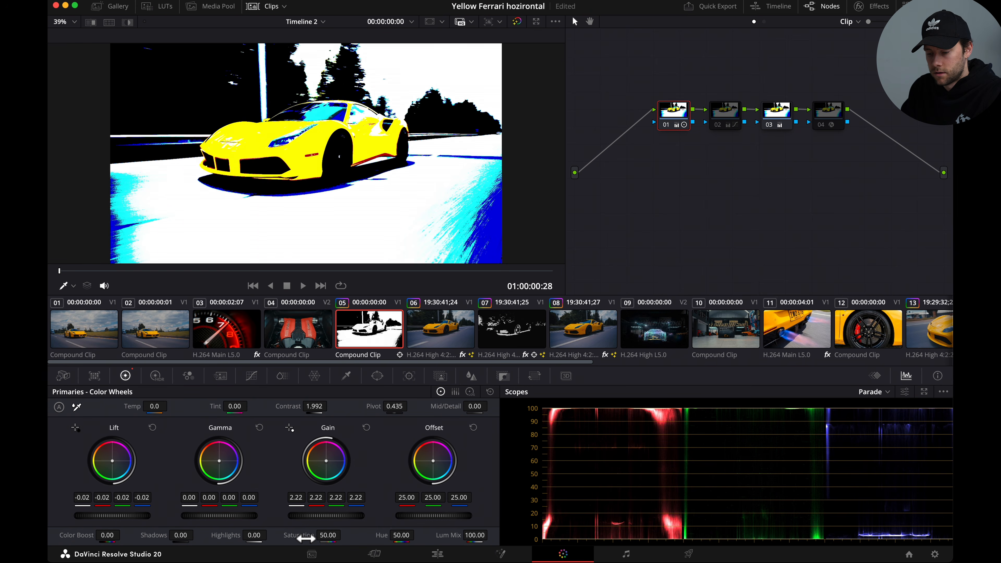
key("super+d")
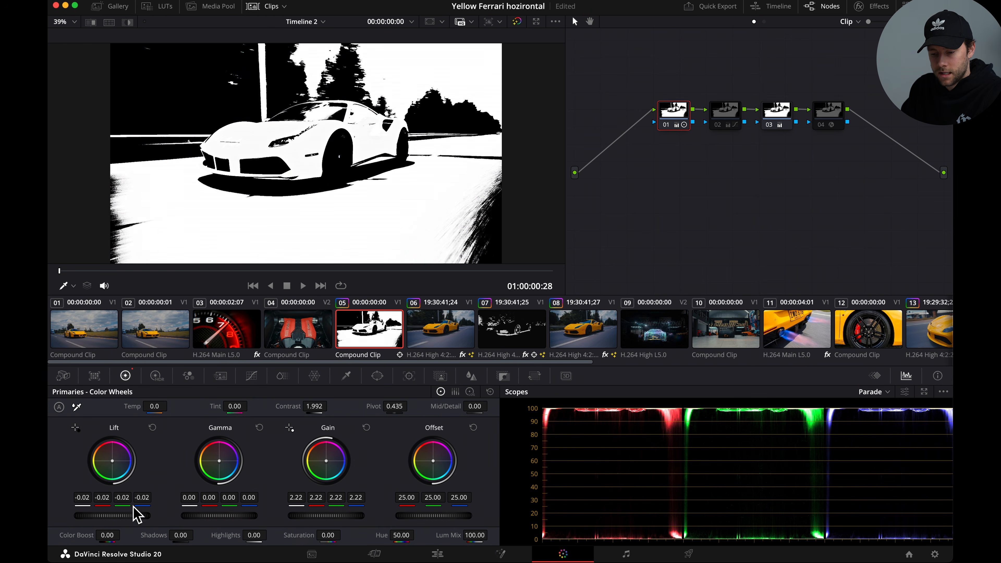
Set node 01's Lift to -0.10 and Gain to 2.25, and delete node 03 from Compound Clip 11's grade
left_click_drag(141, 518, 122, 518)
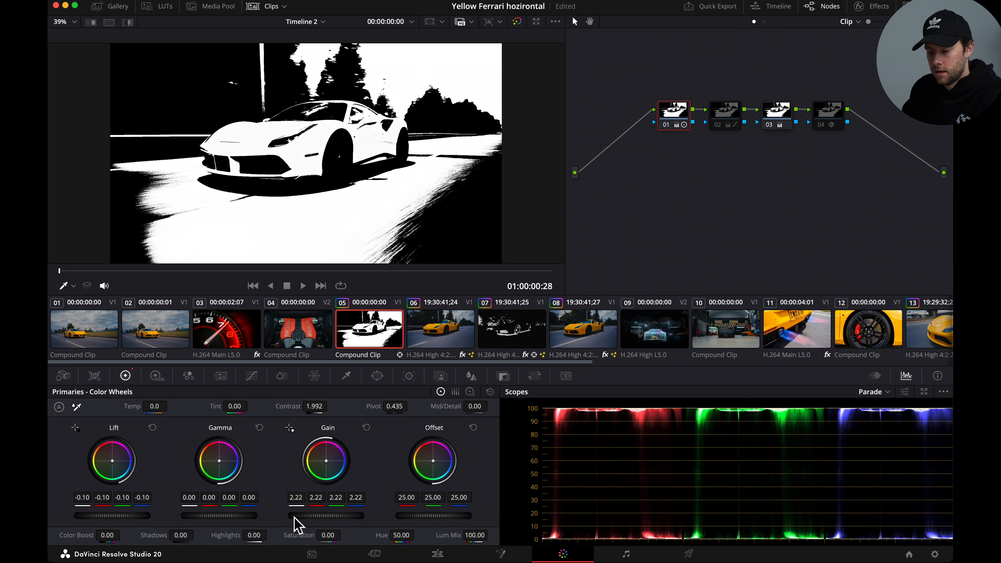
mouse_move(338, 516)
left_mouse_down()
mouse_move(314, 516)
mouse_move(339, 515)
left_mouse_up()
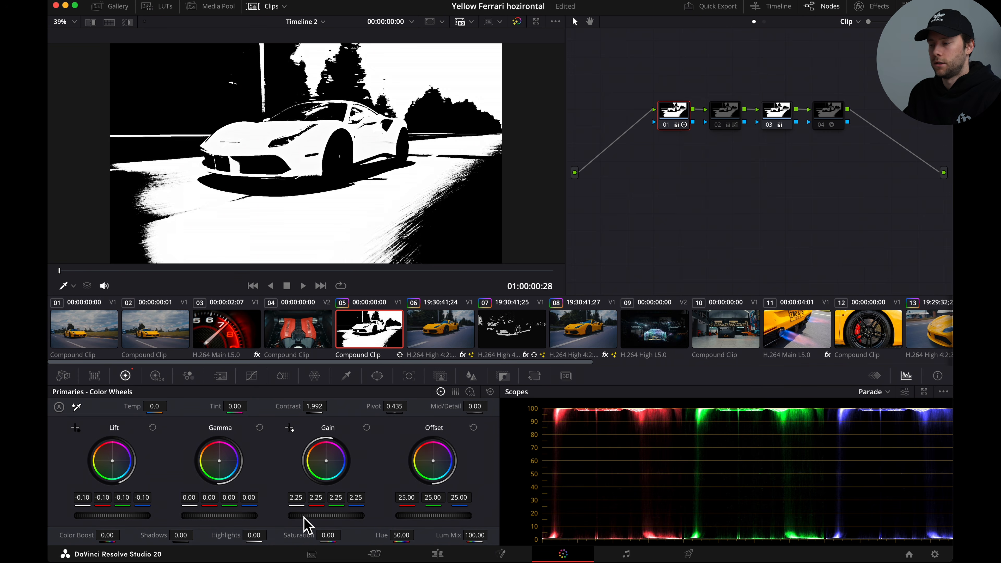
left_click(776, 126)
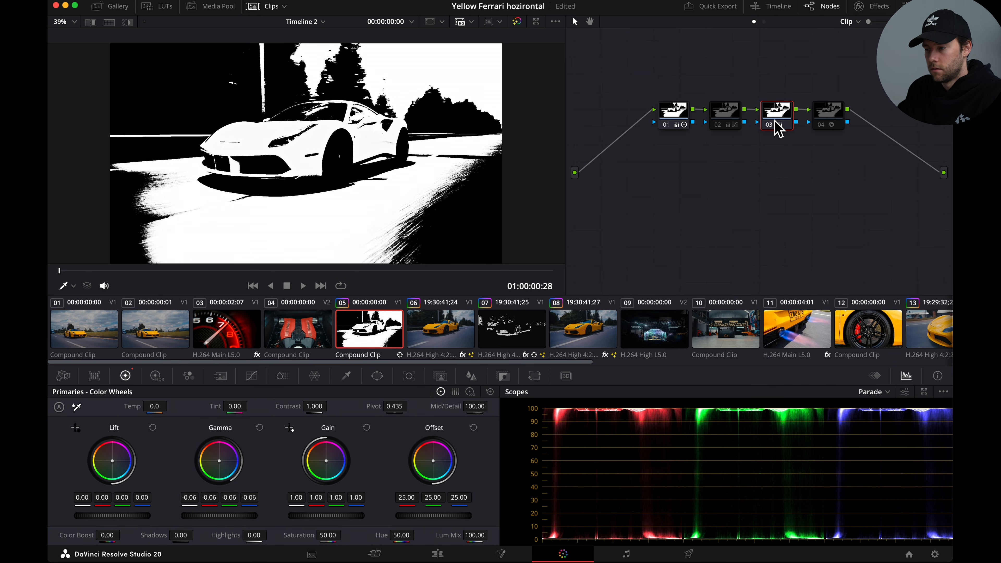
key("Delete")
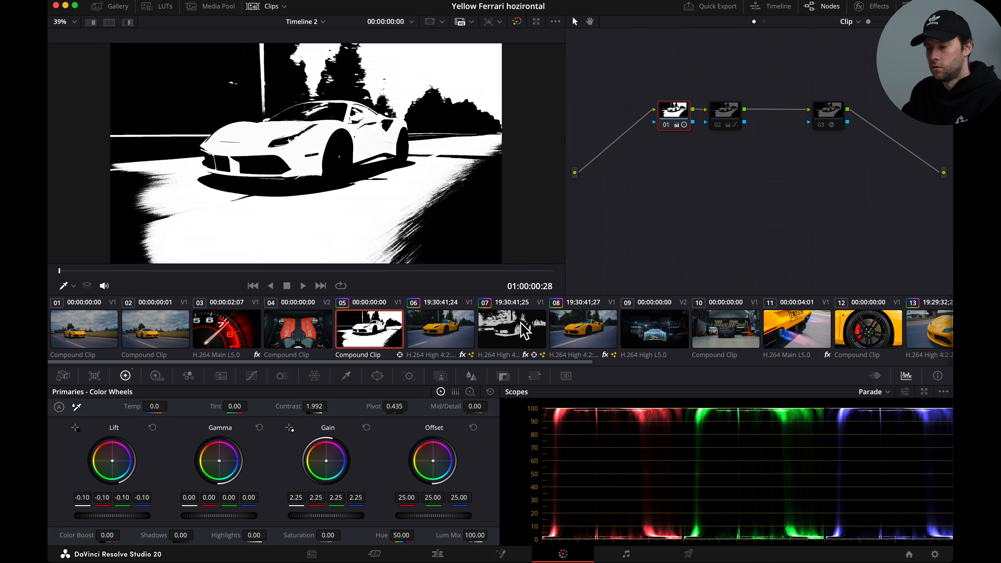
Examine the inverted custom curve on node 02 of the black-and-white flash clip 07
left_click(525, 330)
left_click_drag(698, 64, 755, 197)
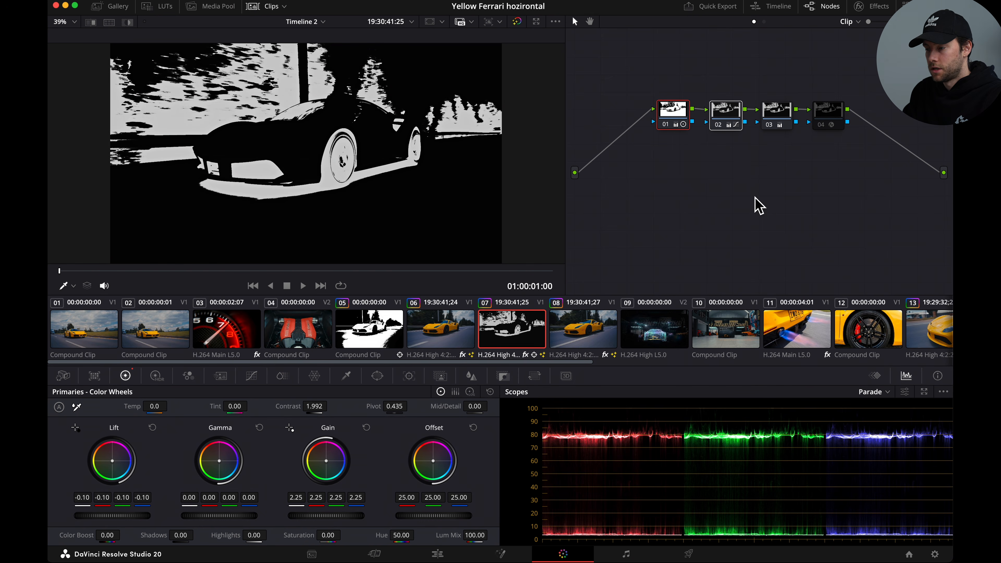
left_click(730, 110)
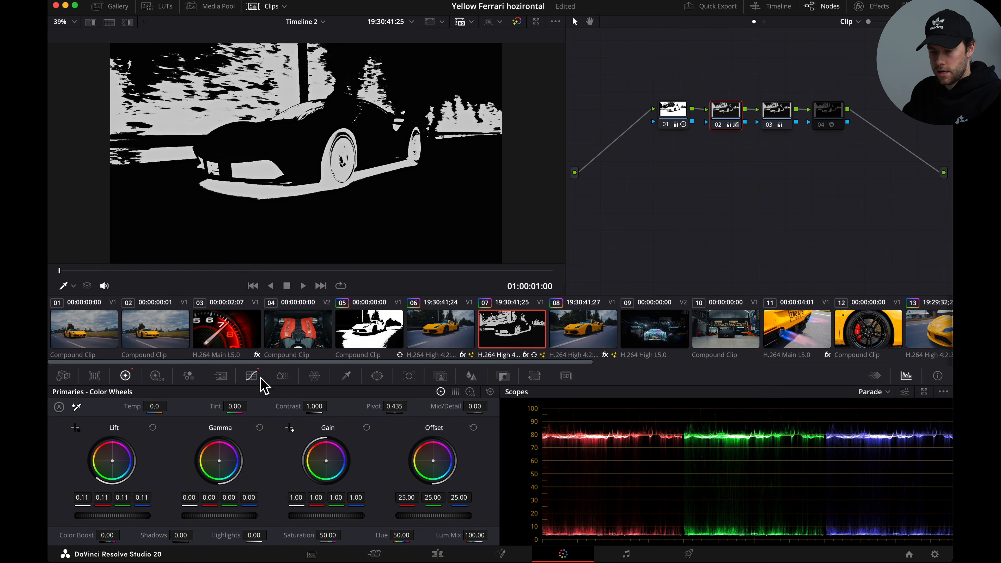
left_click(252, 376)
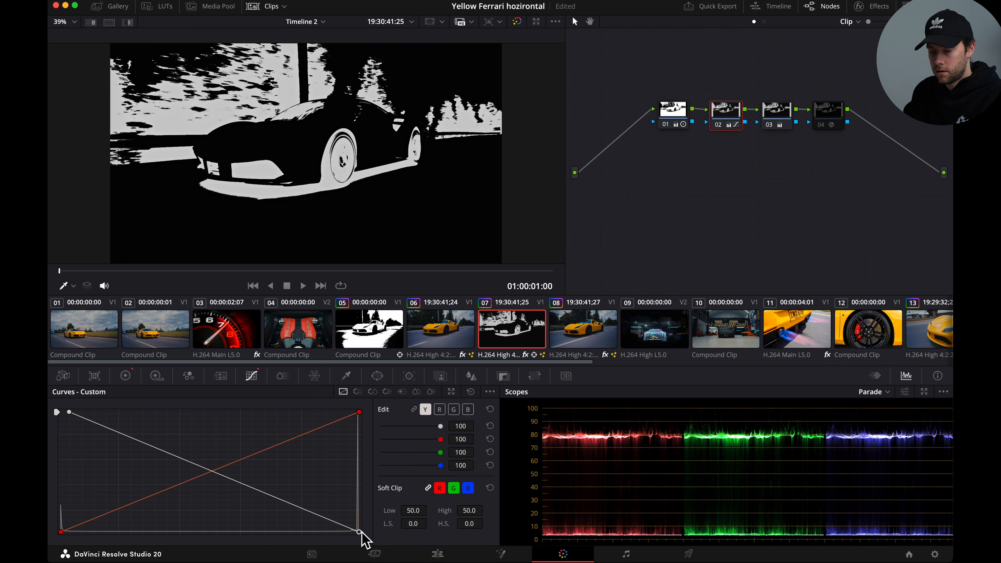
Try straightening node 02's luma curve and setting its Lift to -0.01, and undo these changes
left_click_drag(358, 531, 358, 412)
right_click(69, 412)
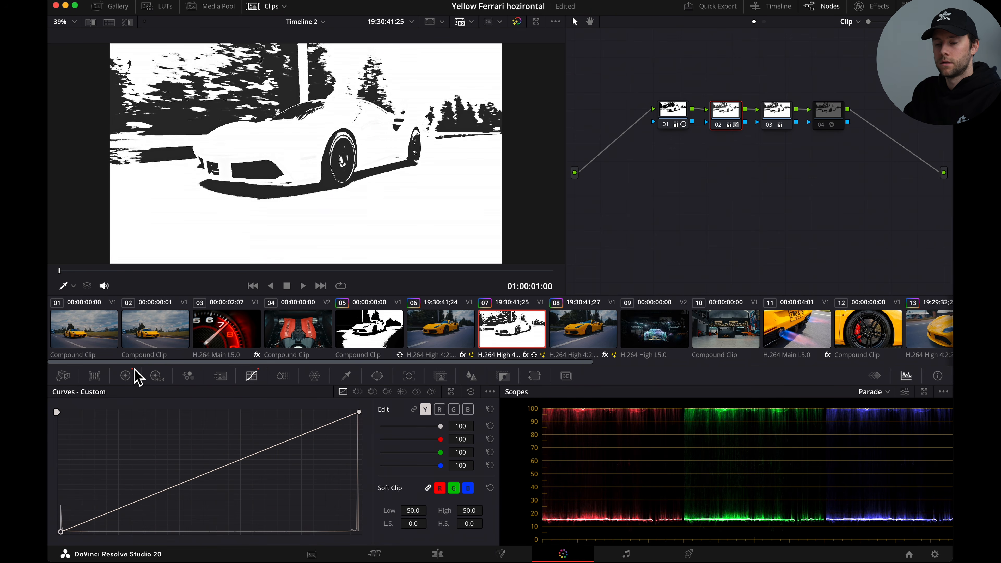
left_click(125, 376)
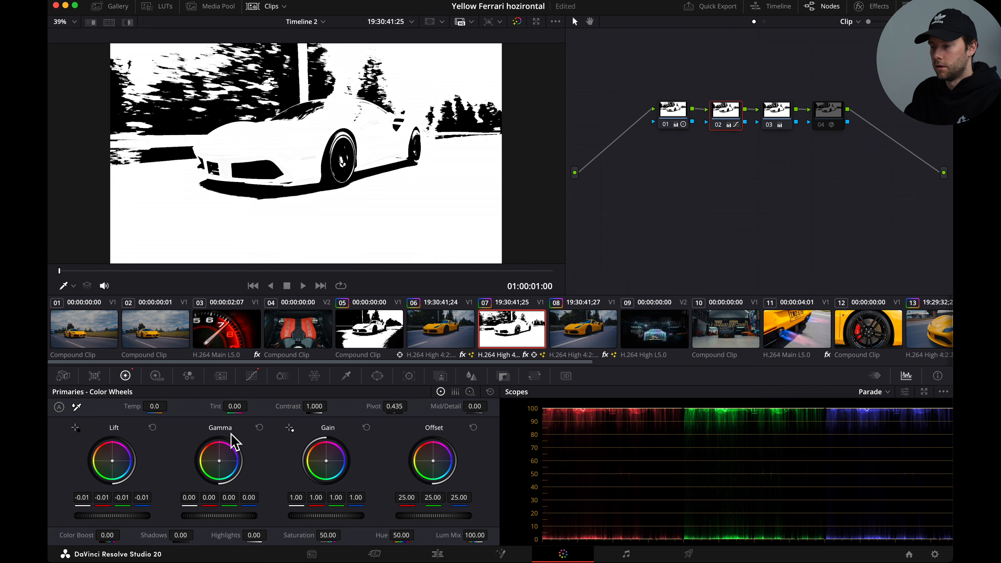
key("super+z")
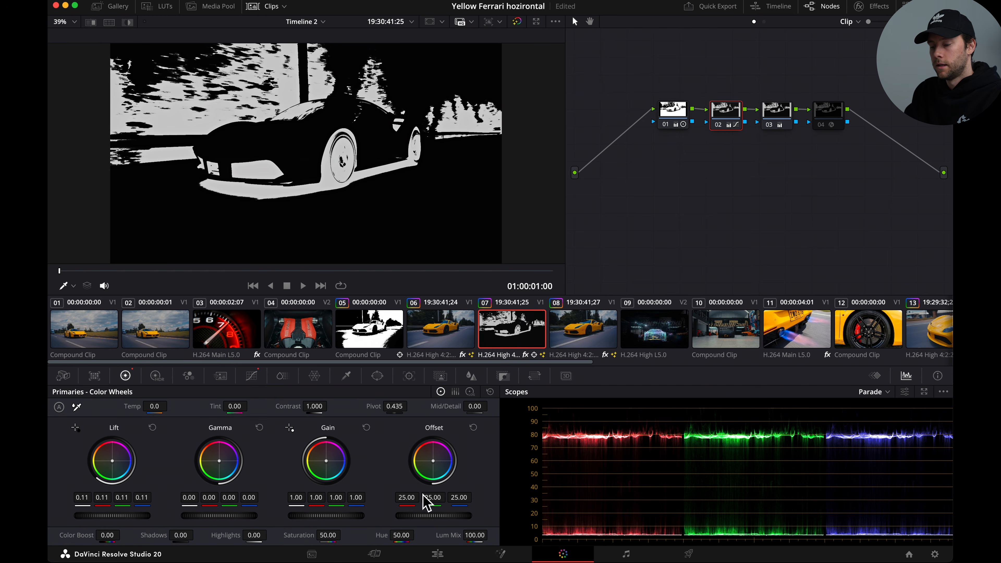
Return to the Edit page and play back the black-and-white flash clips leading into C3476.MP4
left_click(444, 554)
left_click(506, 245)
key("space")
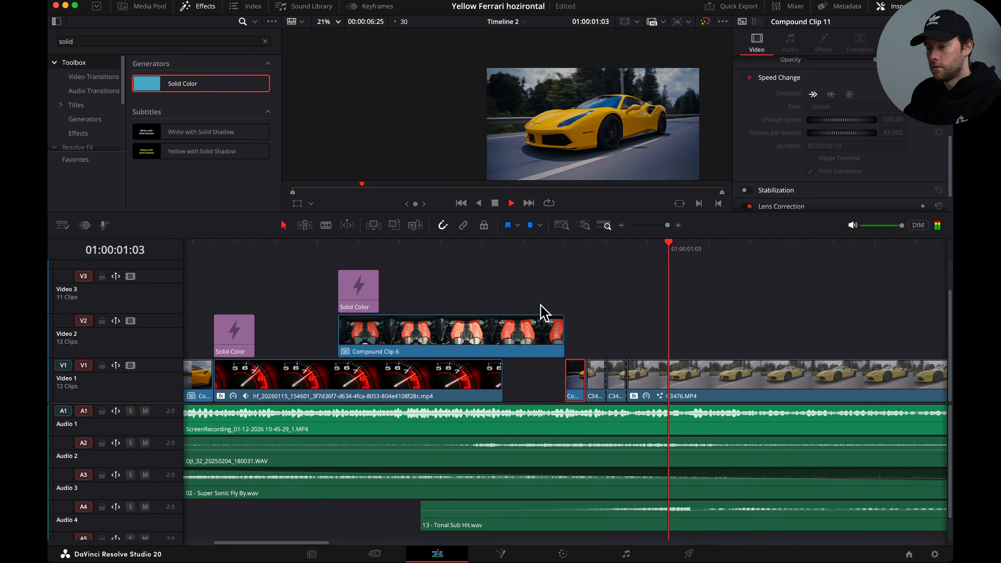
scroll(567, 326, "right", 1)
left_click_drag(412, 254, 495, 269)
scroll(495, 271, "down", 5)
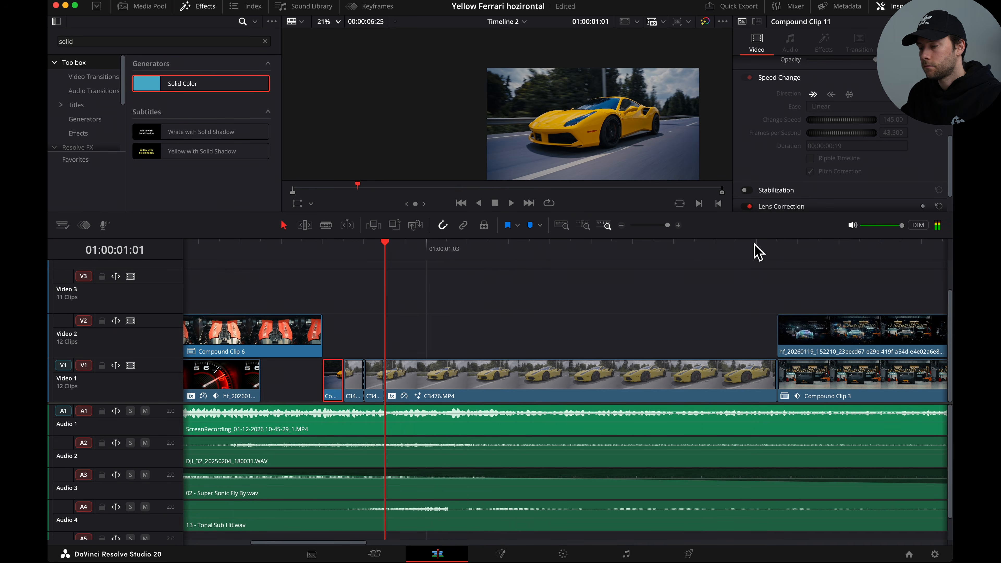
Examine the three Solid Color flashes after Compound Clip 7 frame by frame, up to 01:00:05:03
scroll(621, 259, "right", 10)
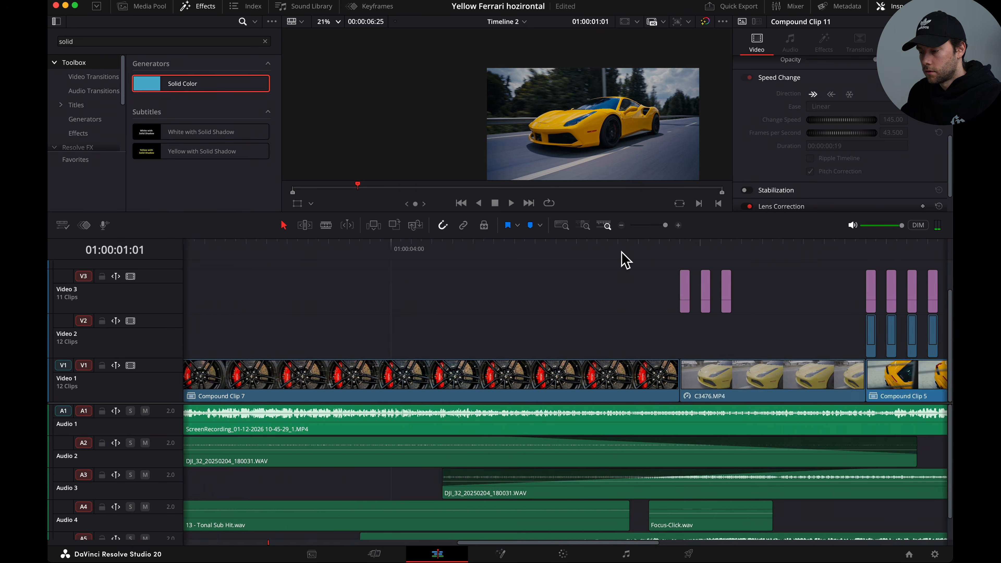
left_click(563, 254)
key("space")
left_click_drag(559, 254, 596, 254)
left_click_drag(518, 259, 590, 264)
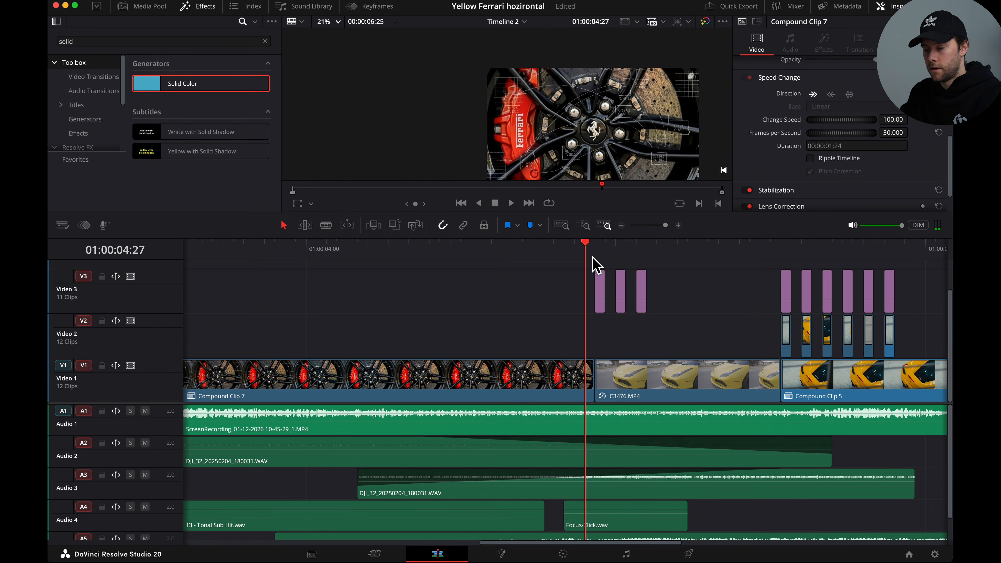
key("Right")
key("Right")
key("Right")
key("Right")
key("Right")
key("Right")
key("Right")
key("Right")
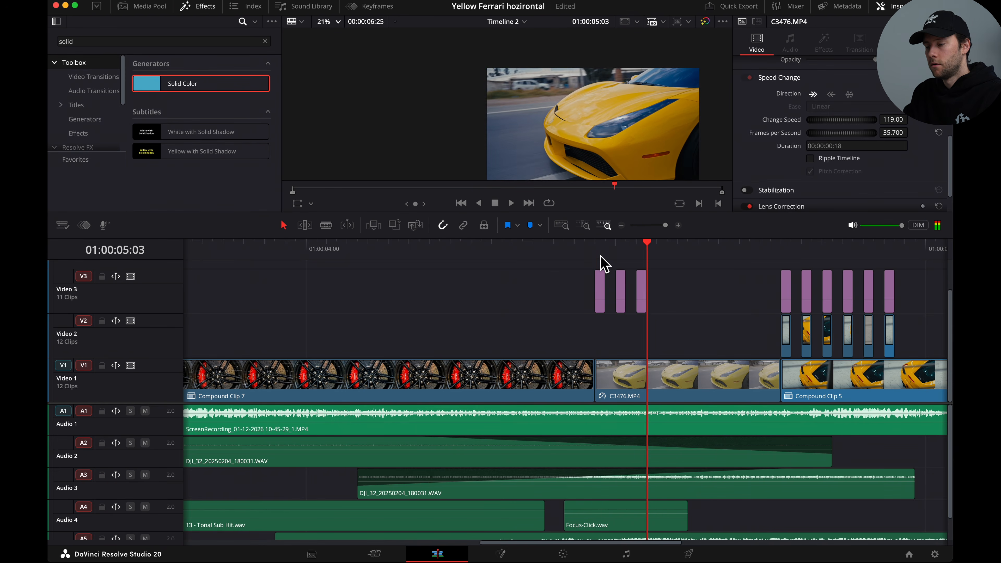
Play back the transition from Compound Clip 7 through the three flashes over C3476.MP4
key("XF86AudioRaiseVolume")
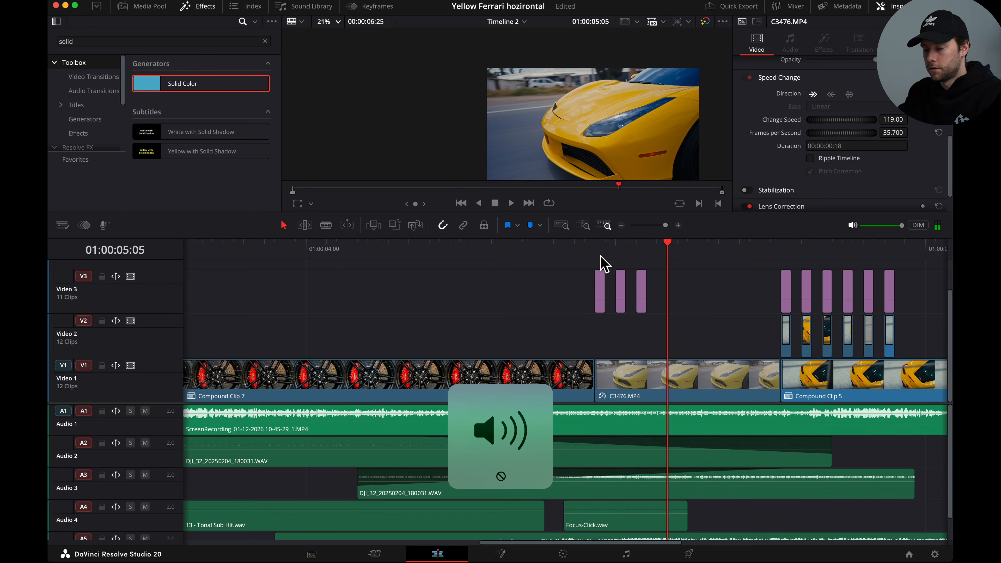
left_click(524, 247)
key("space")
key("space")
scroll(604, 299, "right", 3)
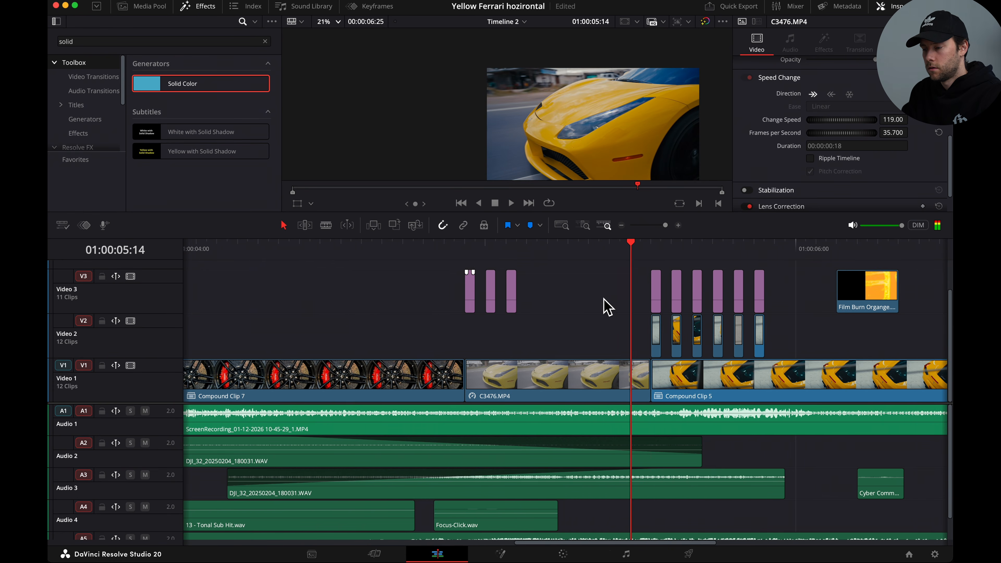
Play back the six flashes over Compound Clip 5, and place the playhead on the first one at 01:00:05:16
key("space")
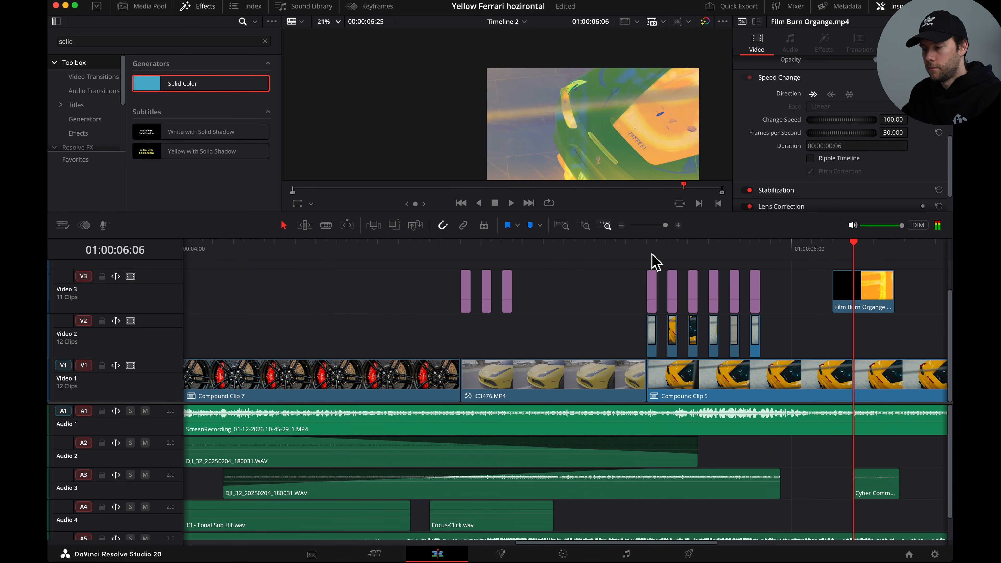
left_click(596, 252)
key("space")
key("space")
scroll(595, 291, "right", 3)
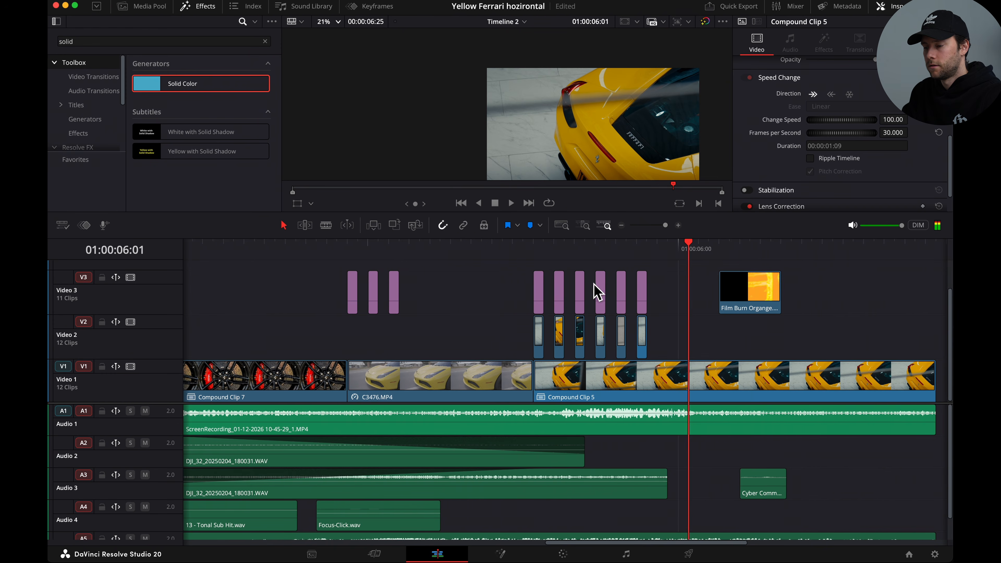
left_click(508, 249)
left_click_drag(508, 249, 583, 249)
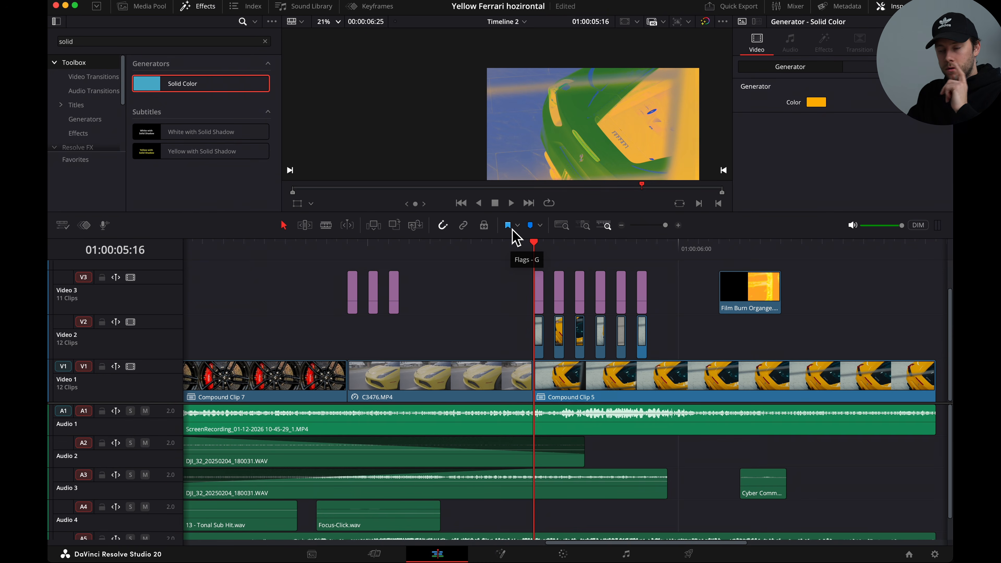
scroll(694, 371, "right", 2)
left_click(695, 373)
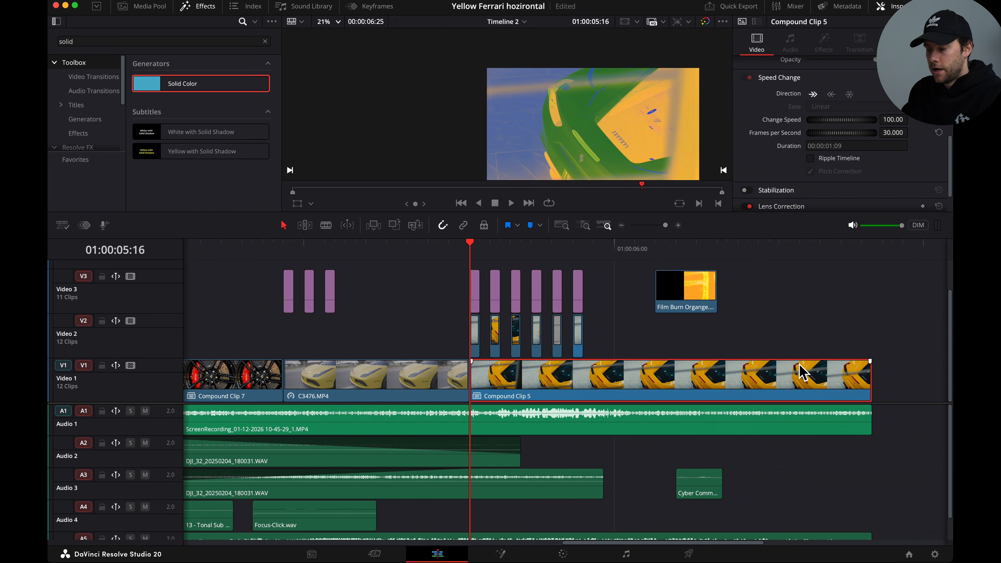
right_click(727, 382)
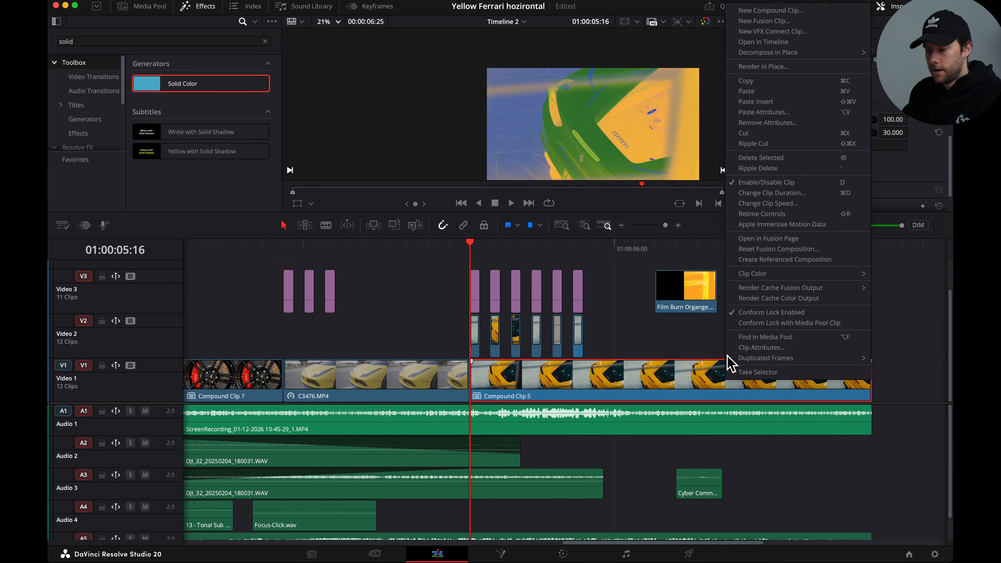
left_click(683, 354)
left_click(683, 381)
left_click_drag(676, 365, 676, 390)
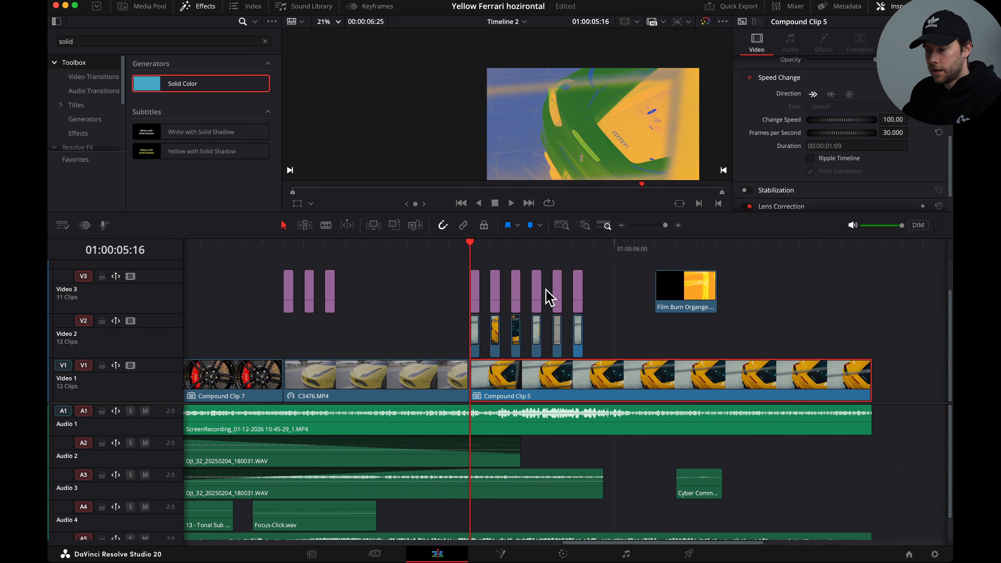
Examine the Zoom and Position settings of the first short Video 2 clip above Compound Clip 5, stepping to the second flash
left_click(670, 227)
left_click_drag(628, 320, 296, 318)
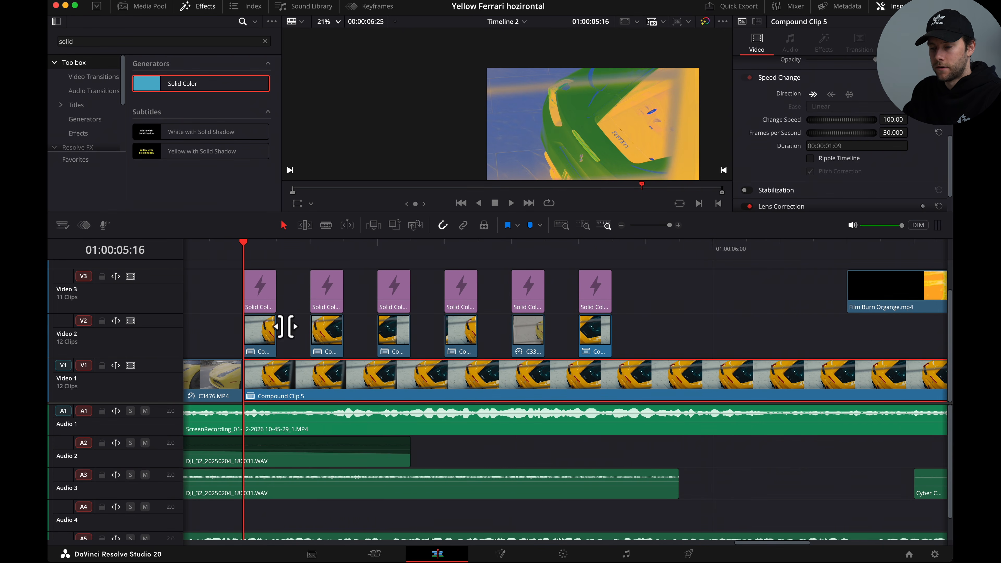
left_click(263, 334)
scroll(831, 115, "up", 10)
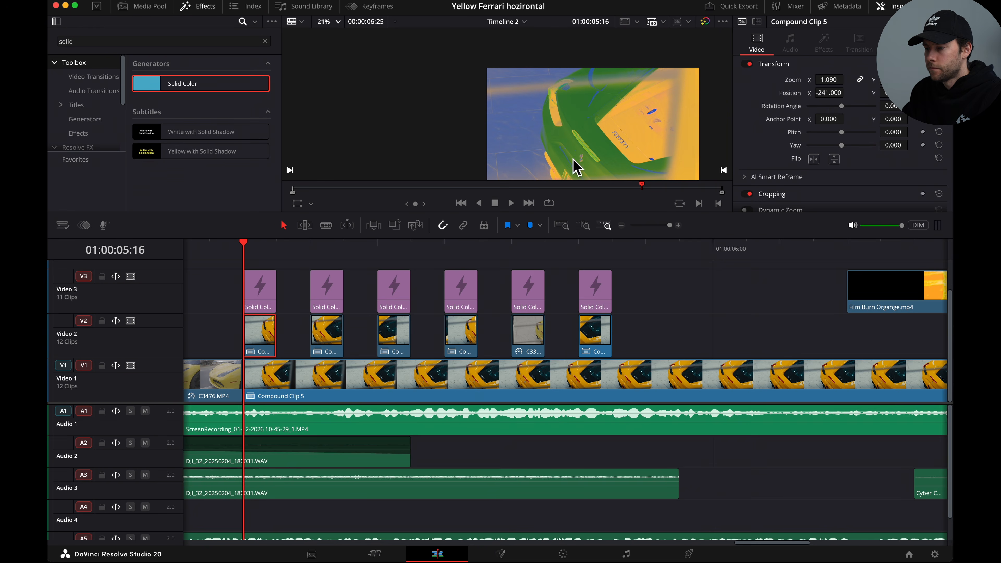
key("Right")
key("Right")
key("Right")
key("Left")
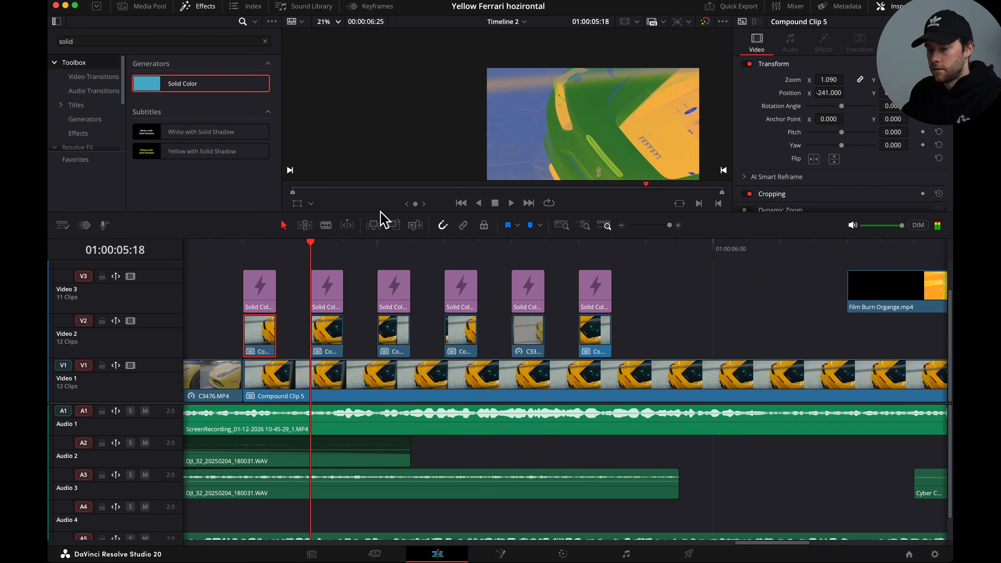
Set the Zoom of the second short Video 2 clip above Compound Clip 5 to 1.680, and step through the following frames
left_click(332, 352)
left_click_drag(842, 83, 835, 87)
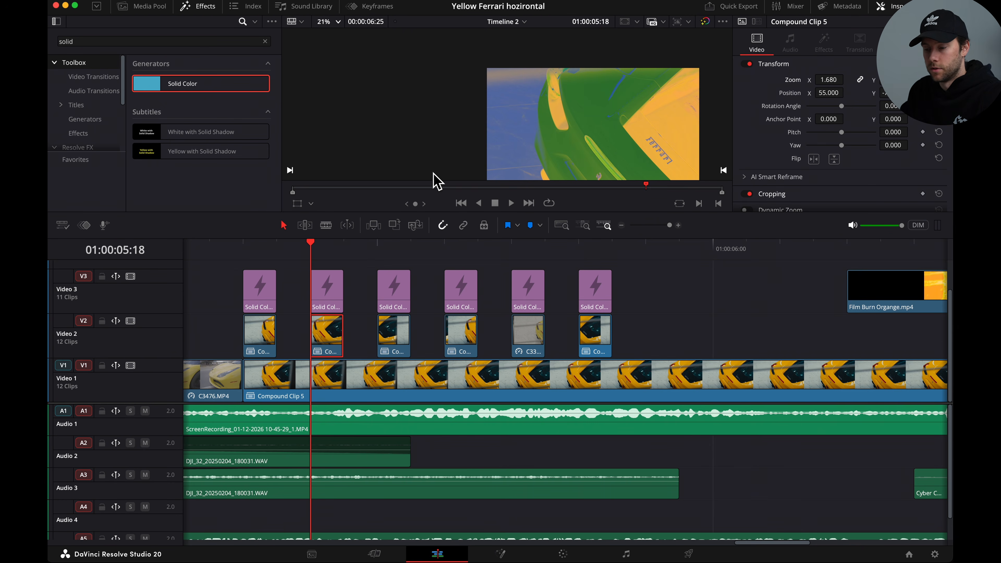
key("Right")
key("Right")
key("Right")
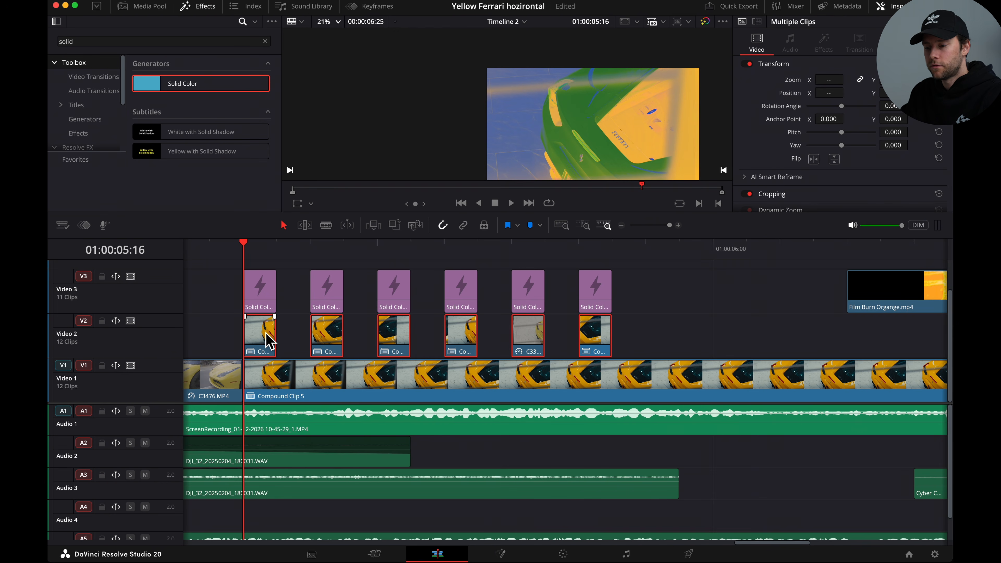
Delete the six short Video 2 clips above Compound Clip 5, play the flashes without them, and undo the deletion
key("BackSpace")
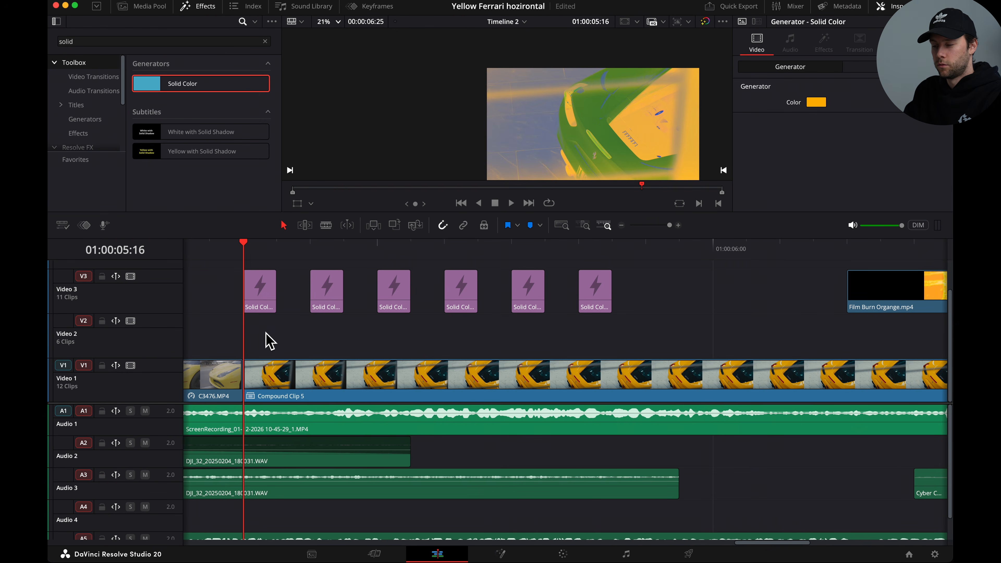
key("space")
key("space")
key("ctrl+z")
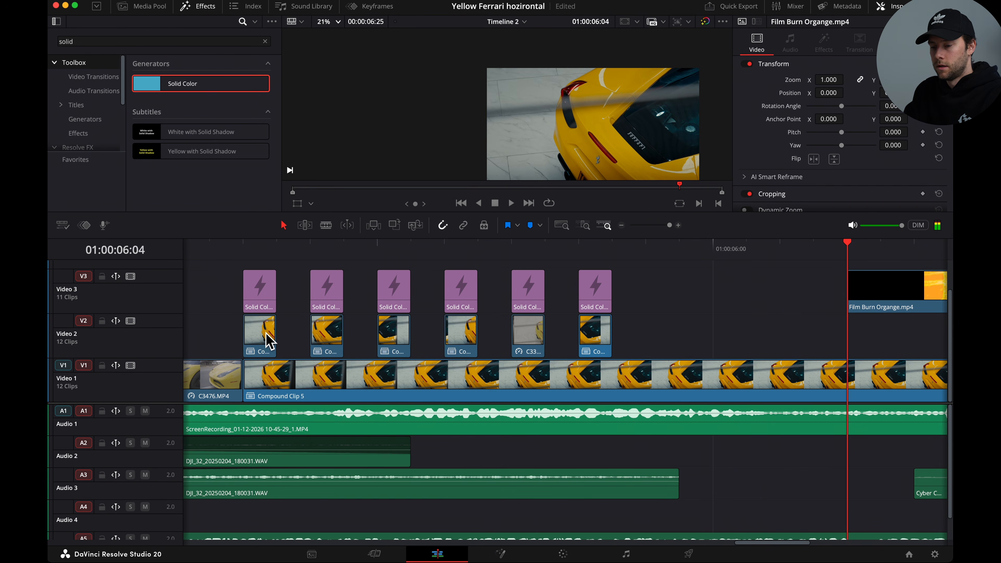
Replay the six flashes, and set the first short Video 2 clip's Zoom to 1.320 and Position X to -443.000
left_click(212, 249)
key("space")
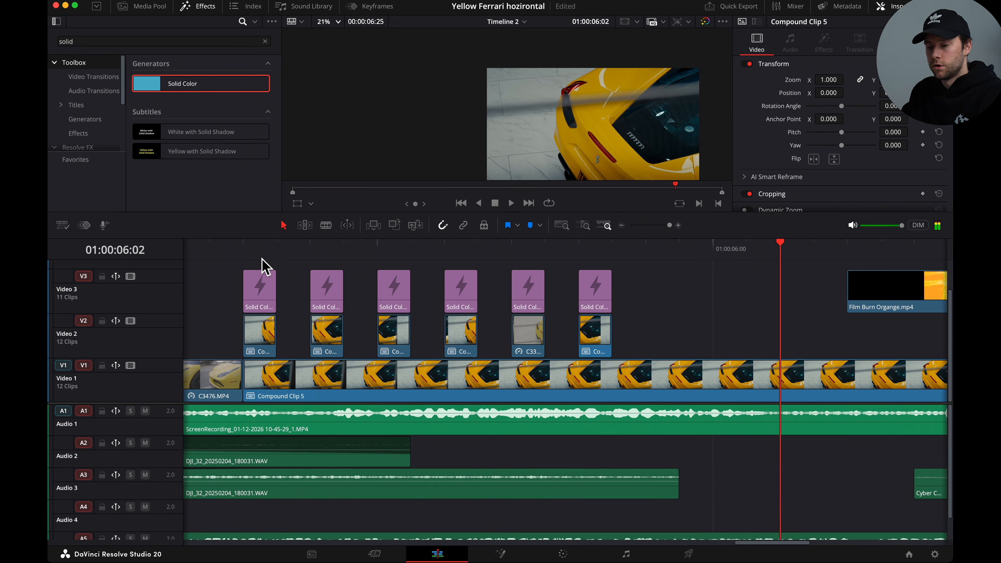
left_click(254, 346)
left_click_drag(837, 78, 845, 78)
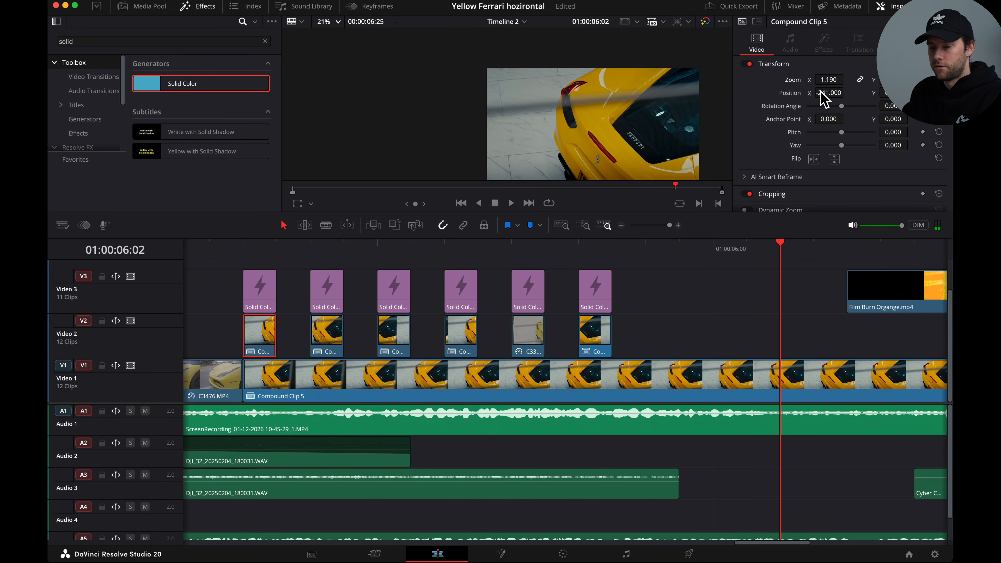
left_click(245, 253)
Play the Film Burn Organge.mp4 overlay from 01:00:06:04, and examine its Composite and Speed Change settings
left_click(598, 248)
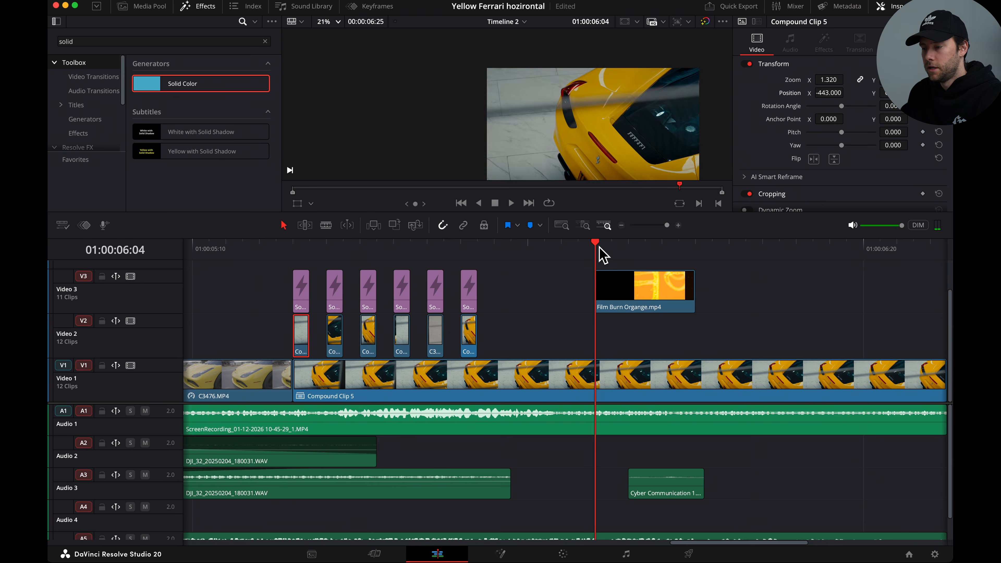
key("space")
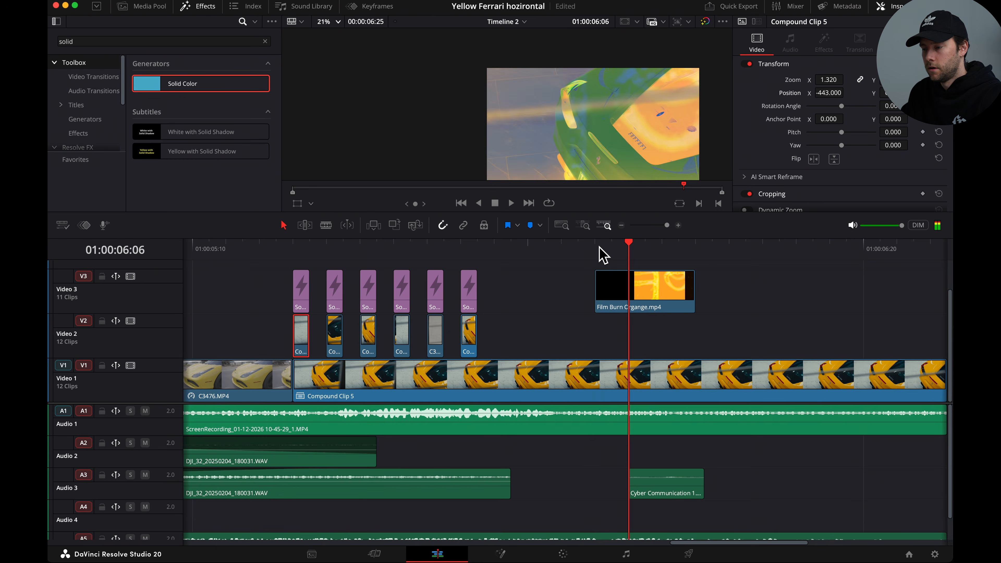
key("Up")
left_click(630, 294)
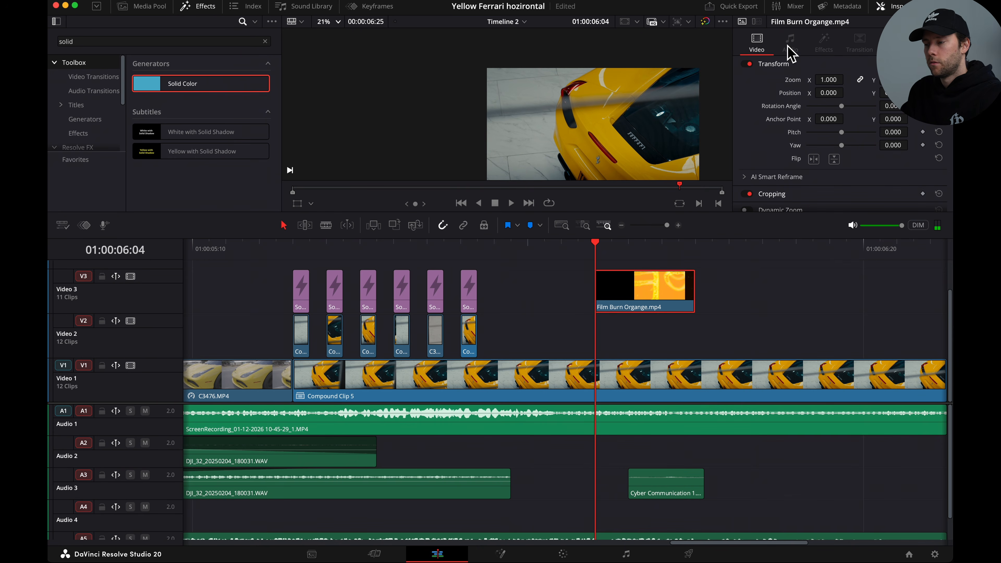
scroll(789, 151, "down", 8)
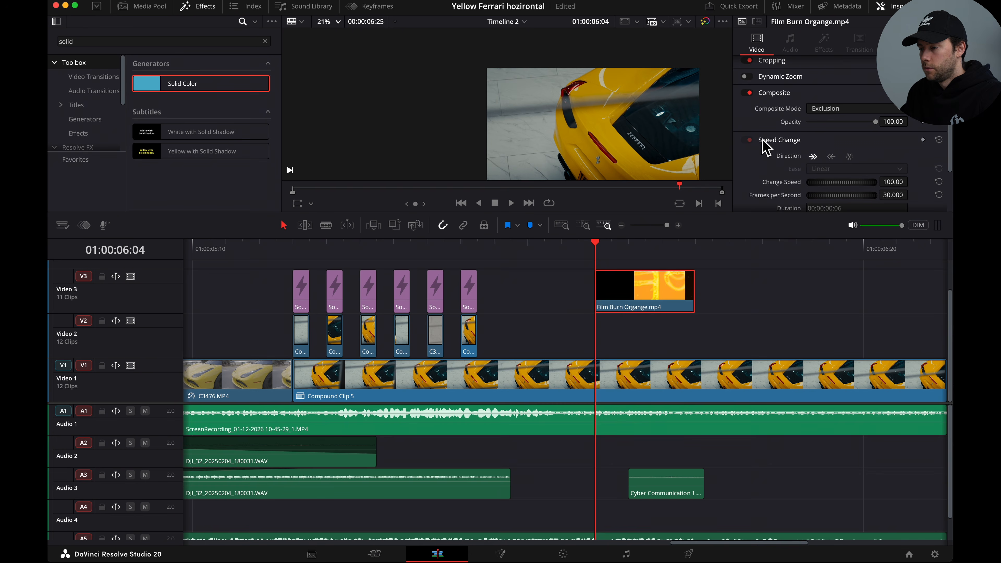
scroll(766, 148, "down", 4)
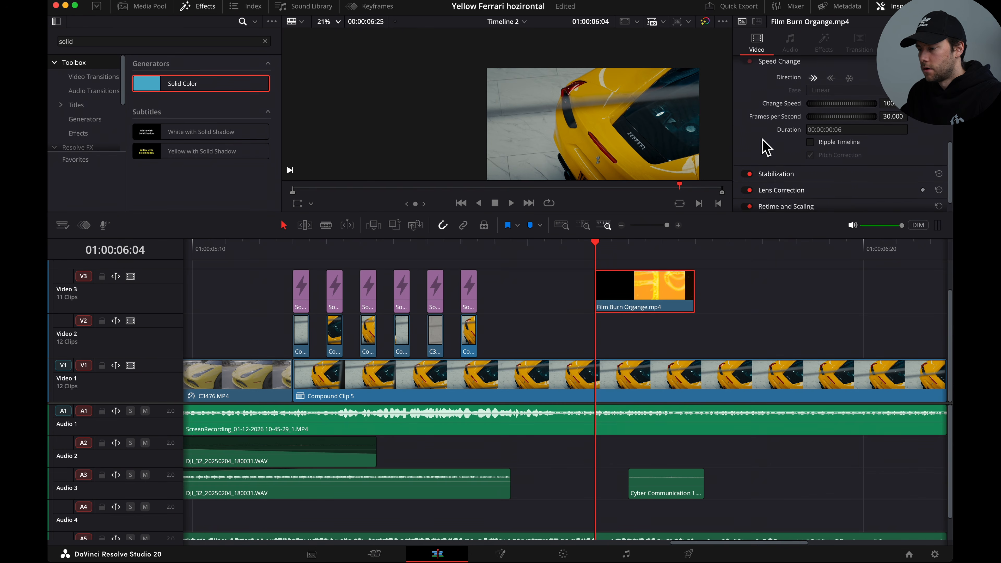
scroll(766, 148, "up", 3)
Disable Composite on Film Burn Organge.mp4 and step through its frames to view the clip without blending
left_click(748, 82)
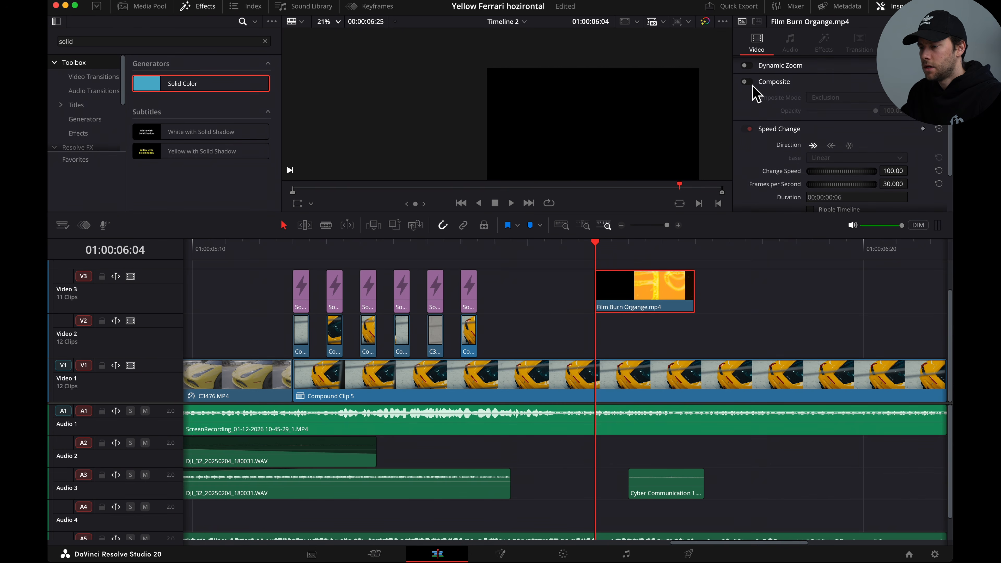
key("Right")
key("Right")
key("Right")
key("Right")
key("Right")
key("Right")
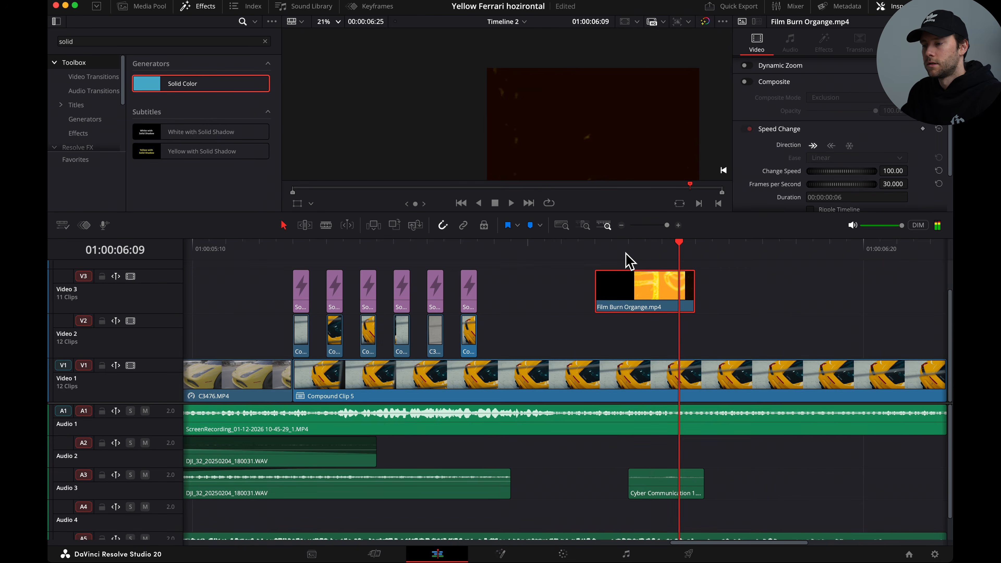
left_click_drag(619, 254, 625, 256)
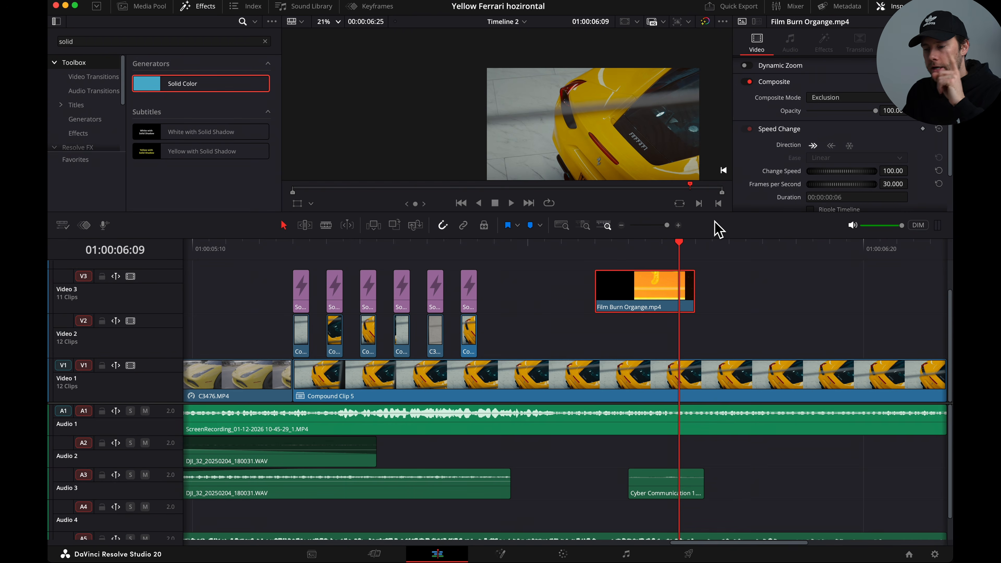
Play back the opening of the edit from the timeline start, and examine the speed settings of Compound Clip 10
left_click(621, 226)
left_click(621, 226)
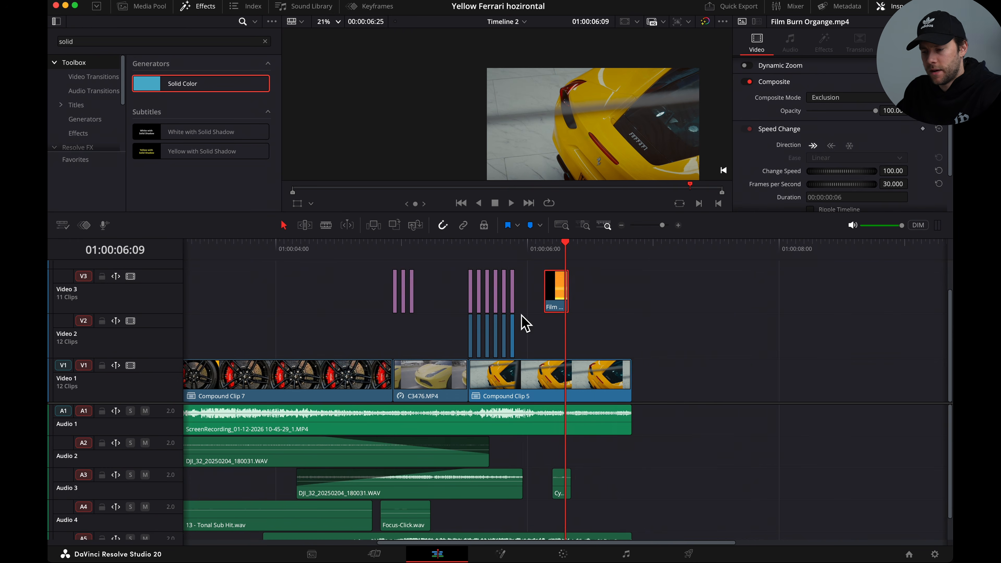
scroll(521, 315, "left", 7)
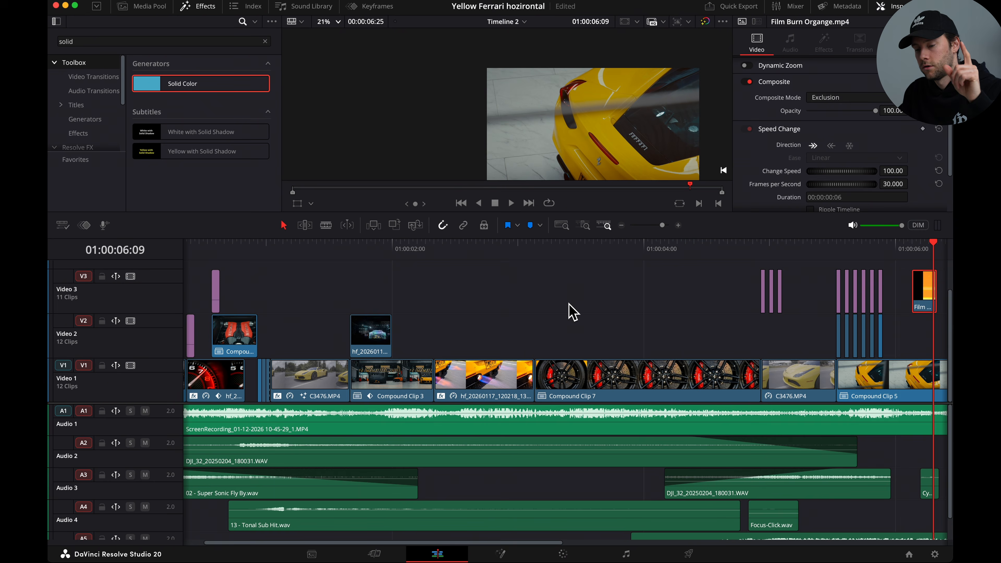
scroll(570, 313, "left", 4)
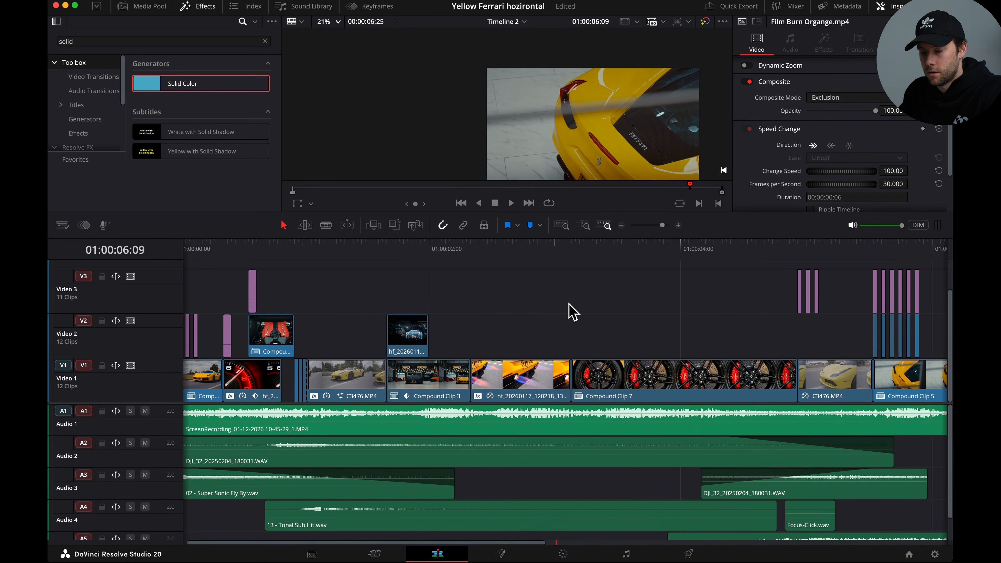
left_click(197, 248)
key("space")
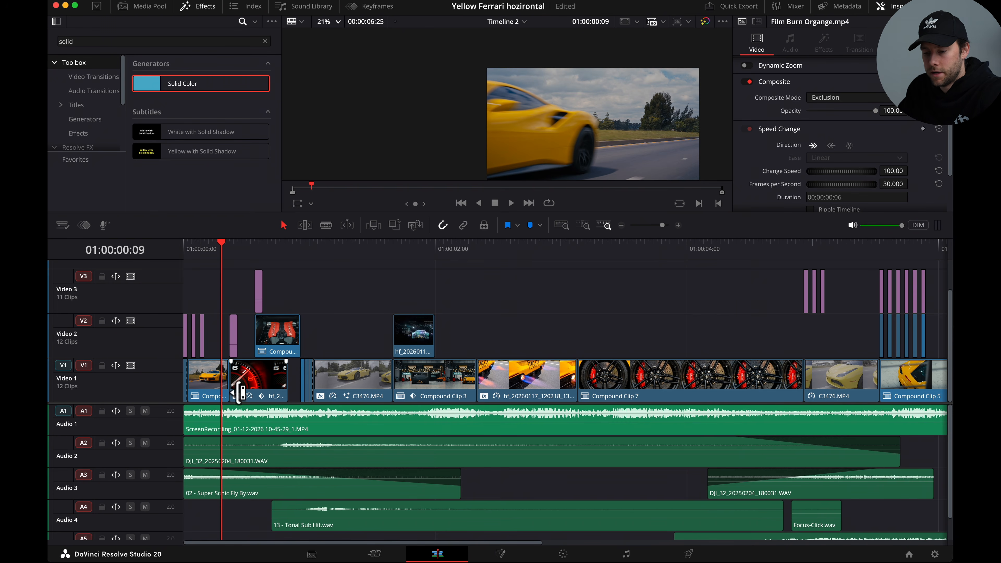
left_click(209, 384)
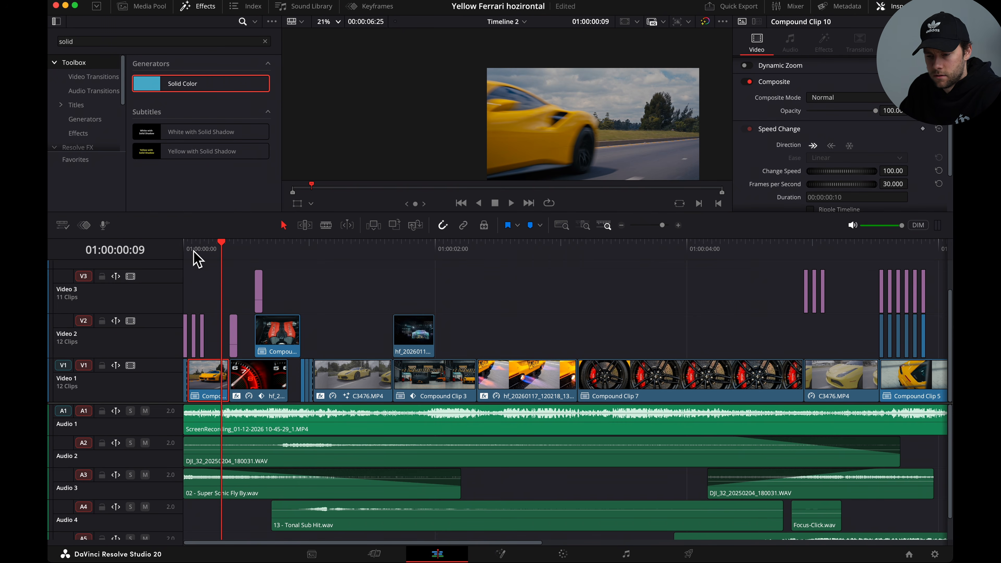
left_click(184, 252)
key("space")
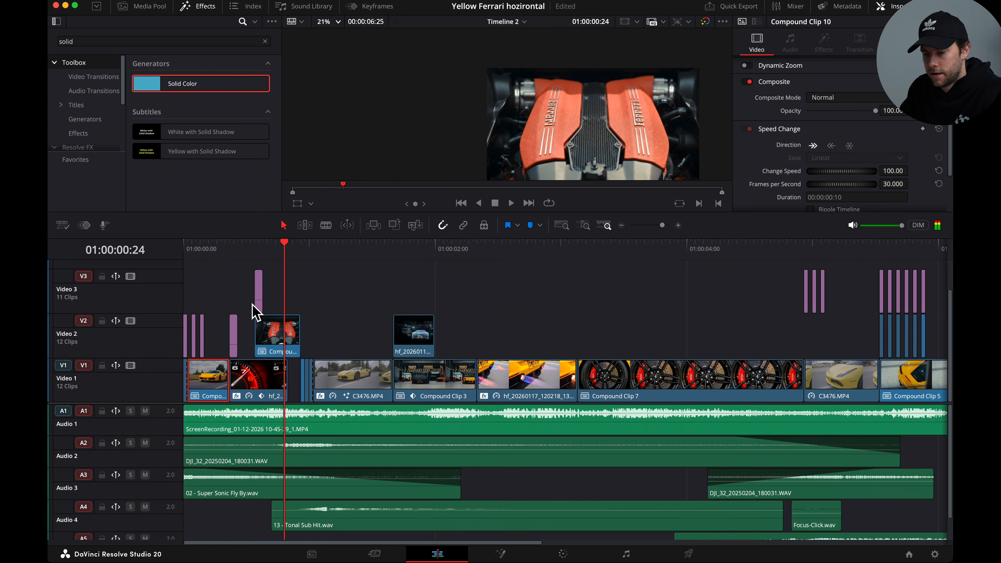
Play back the rev counter clip on Video 1, and examine its Change Speed value
left_click(238, 246)
left_click(263, 382)
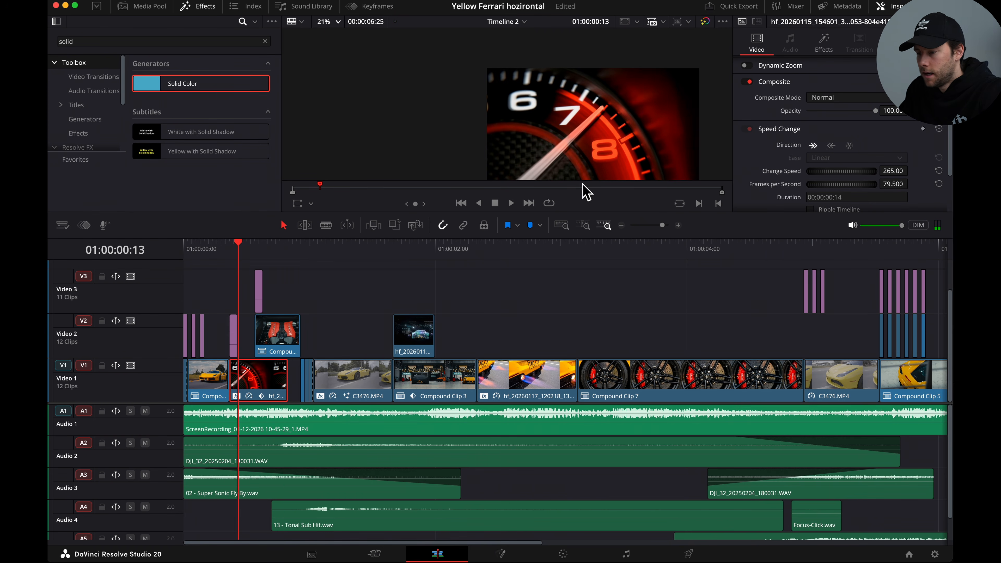
left_click(228, 259)
key("space")
key("space")
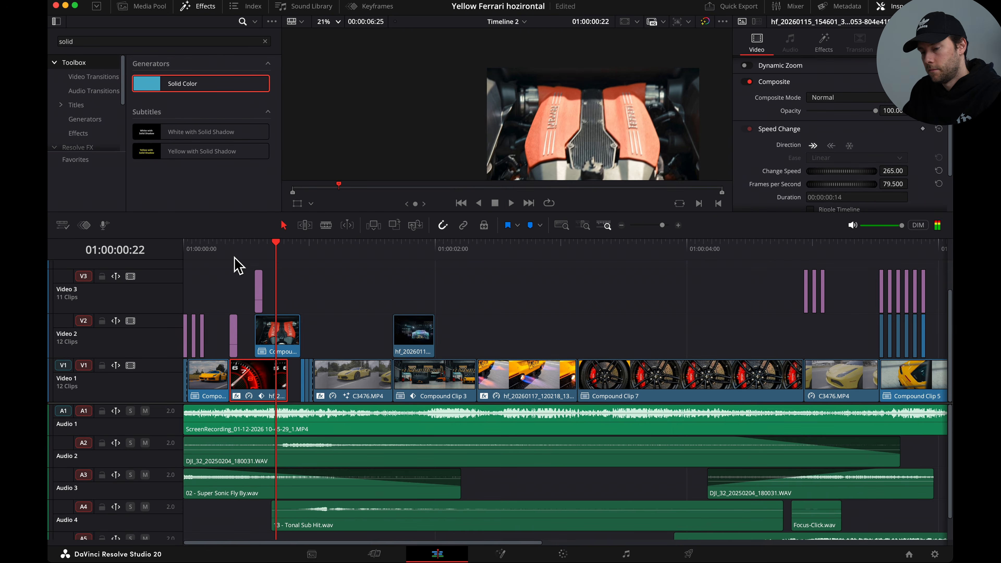
left_click(239, 256)
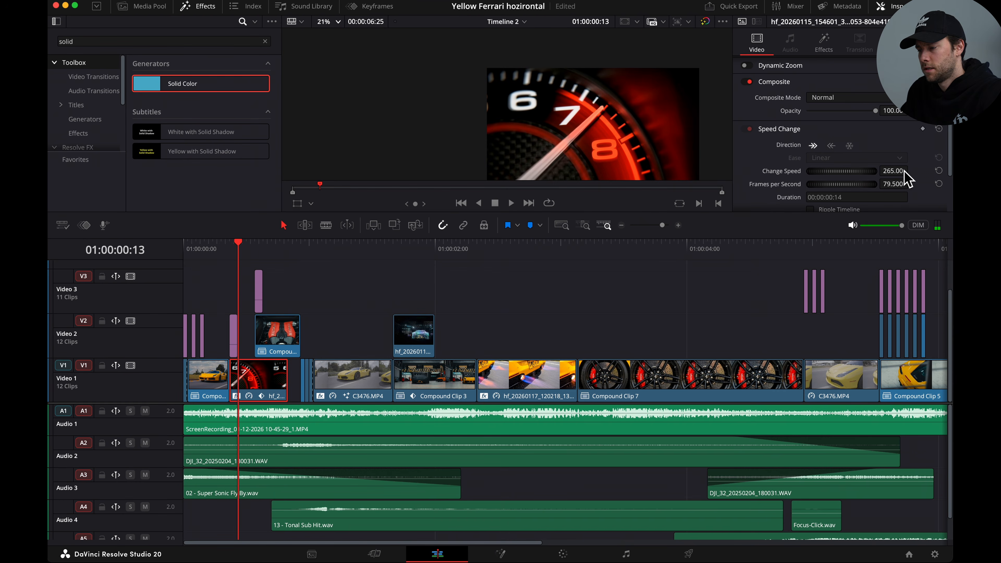
Examine the speed settings of Compound Clip 6, the engine shot on Video 2, and play it back from its start
left_click(271, 256)
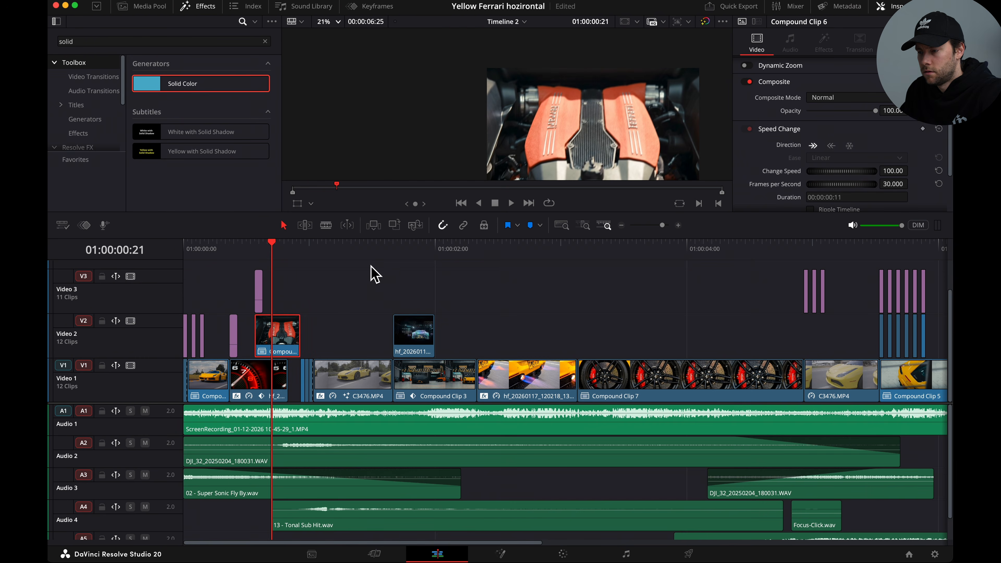
key("space")
key("space")
left_click(257, 259)
key("space")
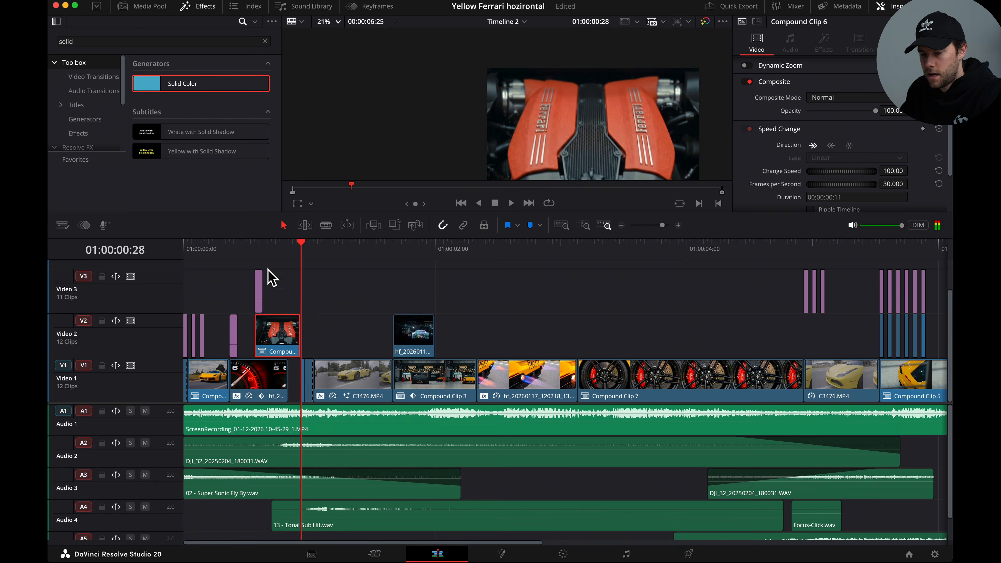
Decompose Compound Clip 6 in place using clips only, examine the inner clip's Change Speed, and undo the decomposition
right_click(281, 345)
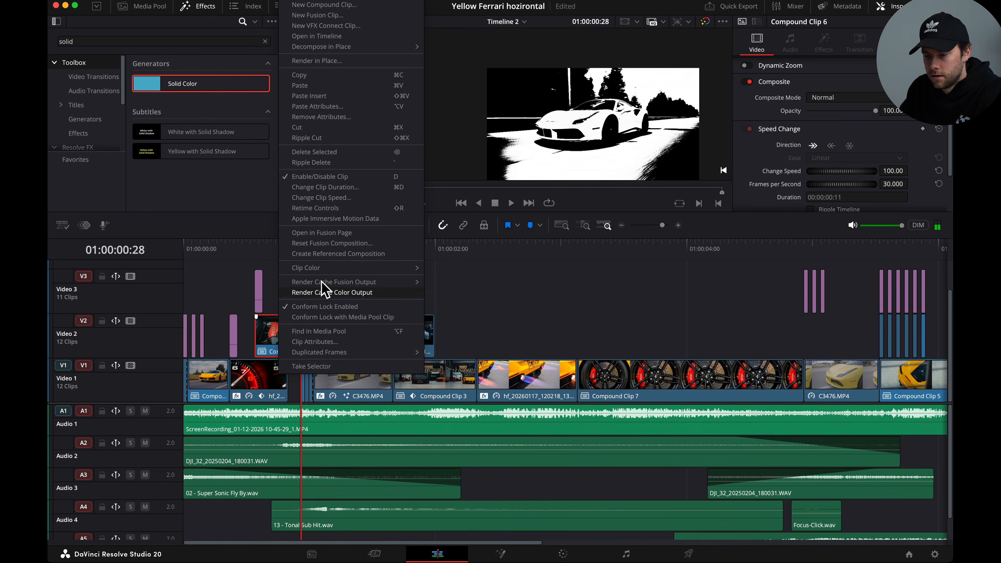
mouse_move(330, 49)
left_click(467, 51)
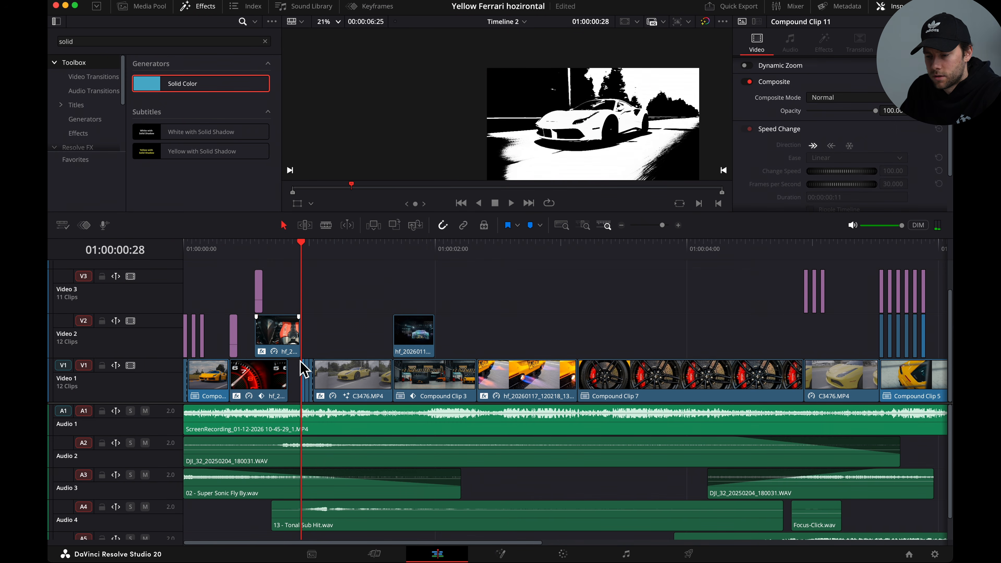
left_click(283, 344)
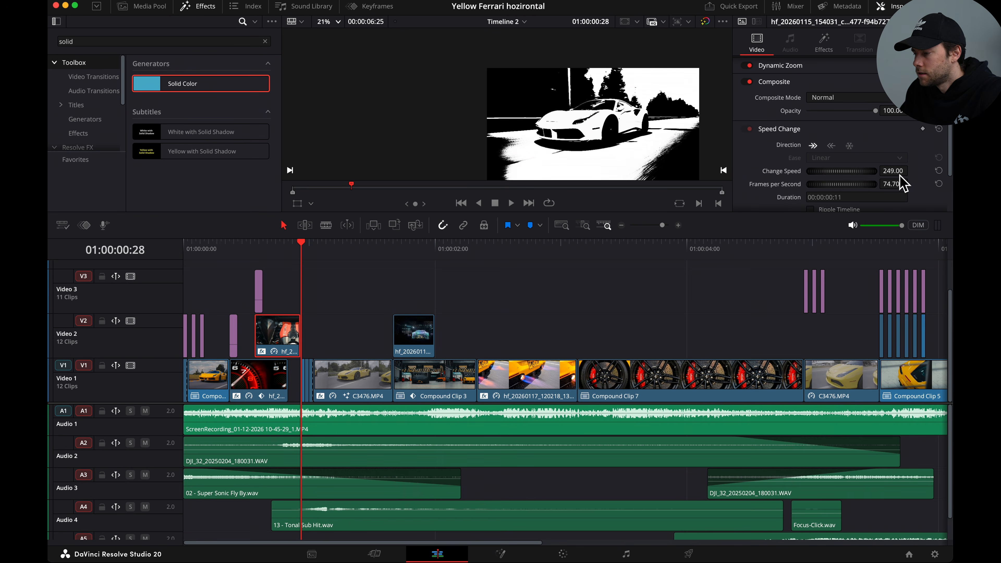
key("super+z")
Decompose Compound Clip 10 in place using clips only, and examine the Change Speed of C3468.MP4
left_click(209, 396)
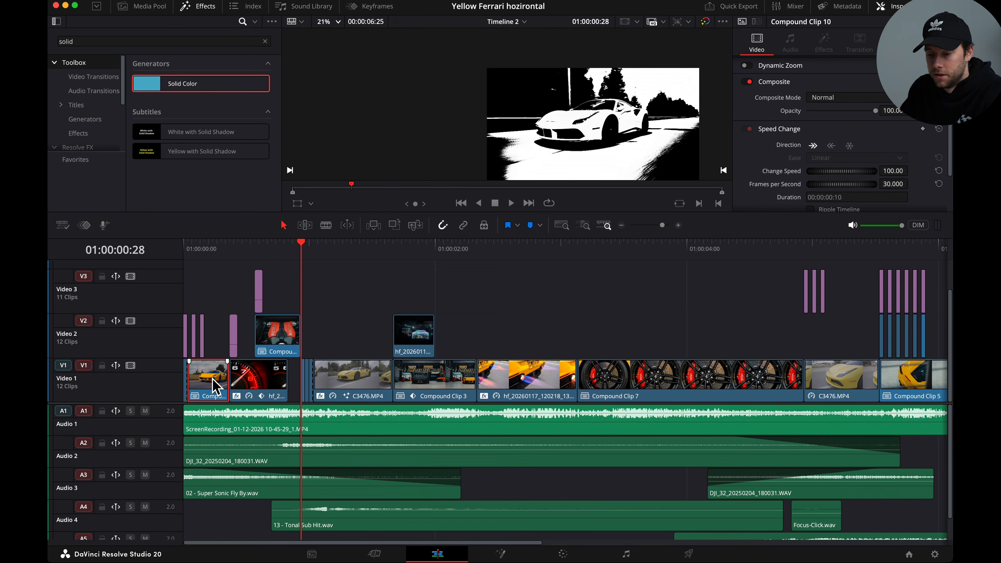
right_click(210, 372)
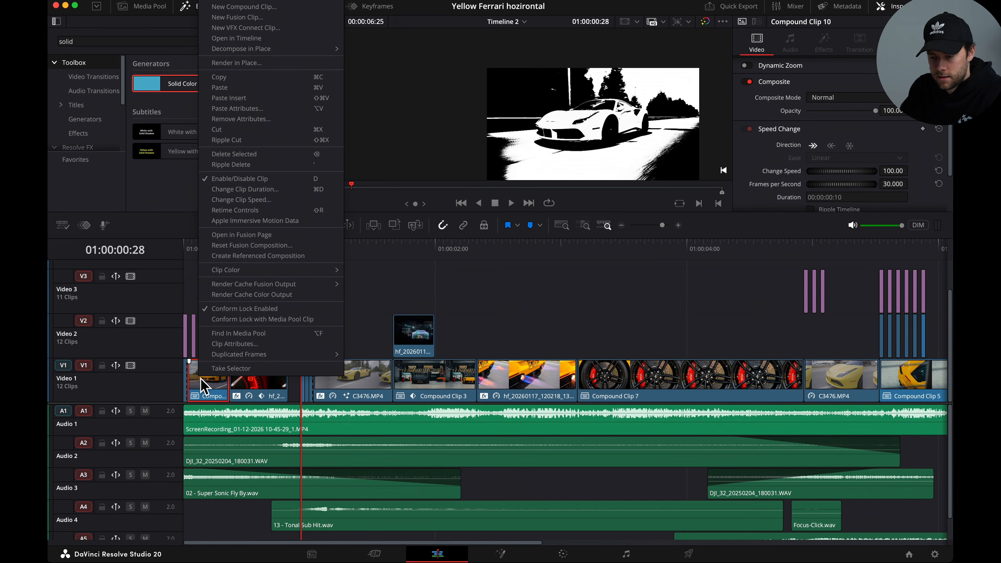
mouse_move(332, 49)
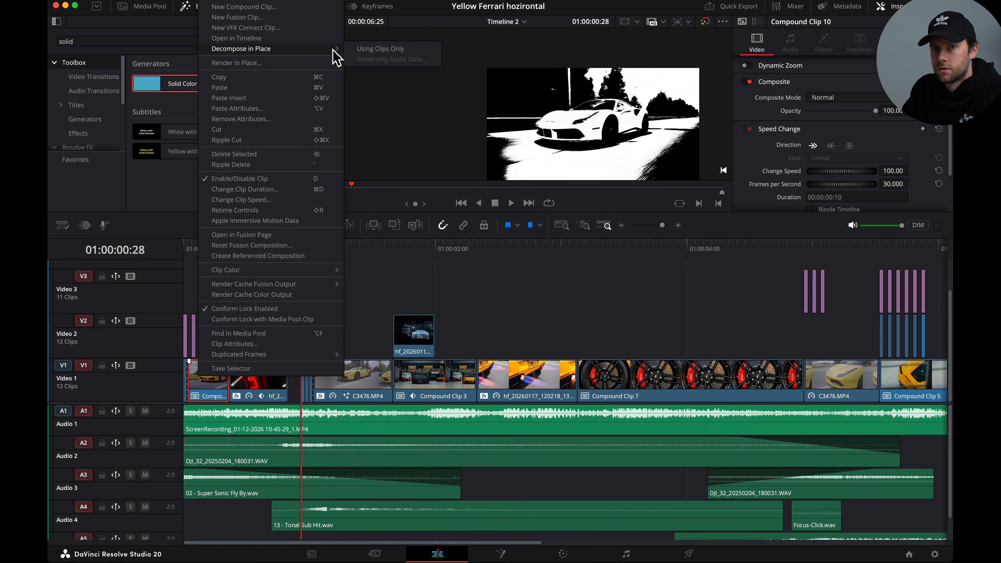
left_click(377, 50)
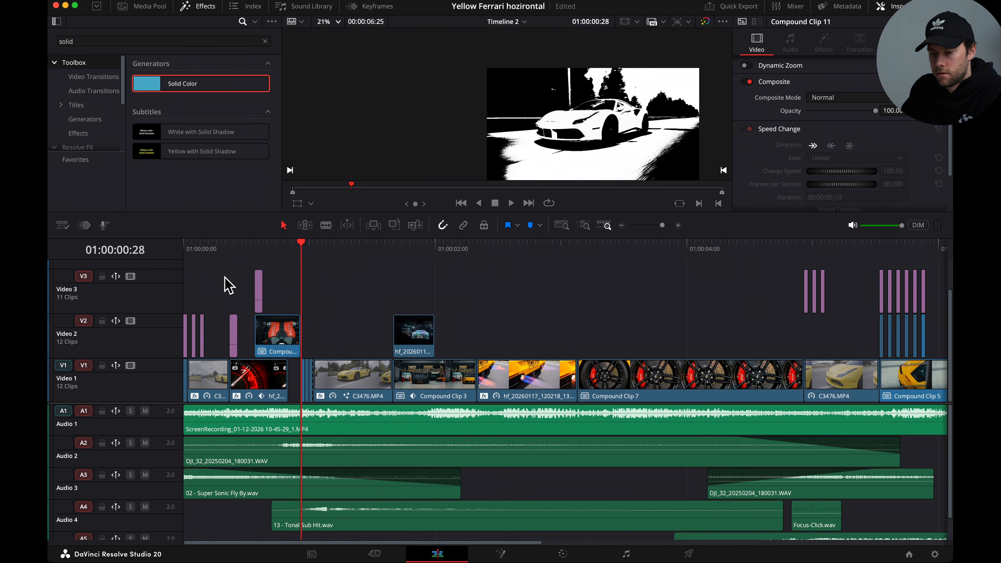
left_click(205, 246)
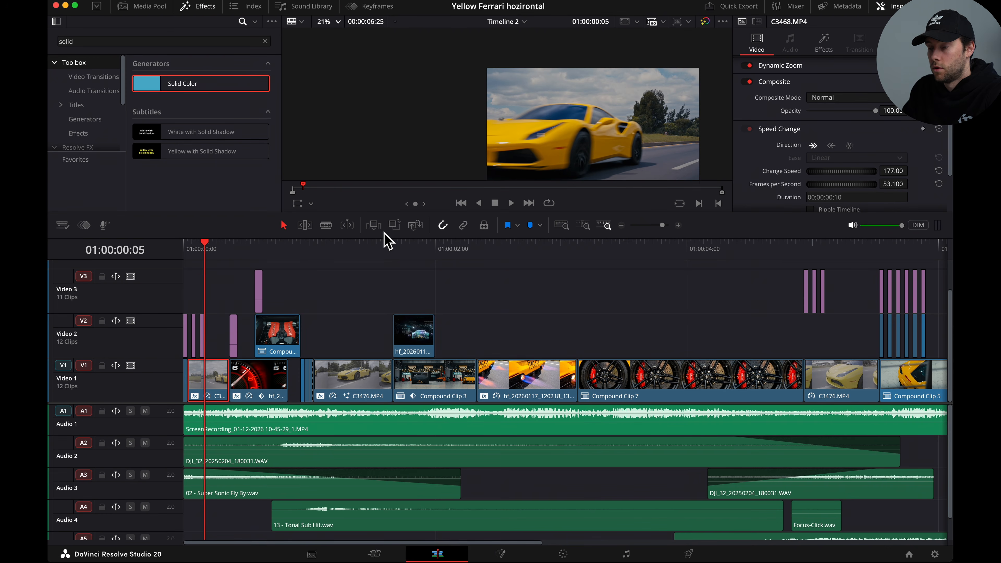
Examine the sound effect tracks and the DJI_32_20250204_180031.WAV clip on Audio 2, and play the engine sounds from just after 01:00:04:00
left_click(188, 252)
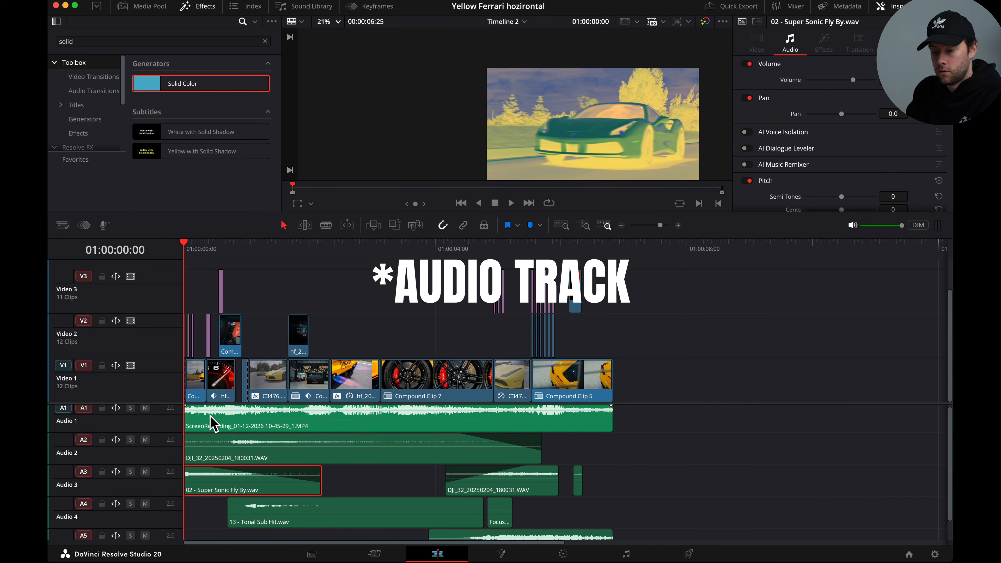
scroll(213, 424, "down", 2)
left_click(258, 434)
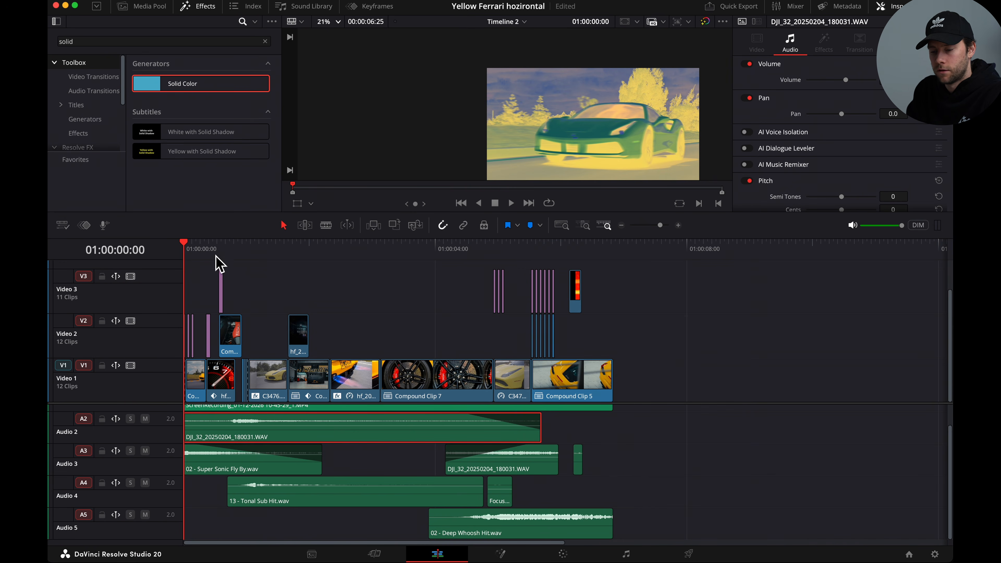
left_click(458, 255)
key("space")
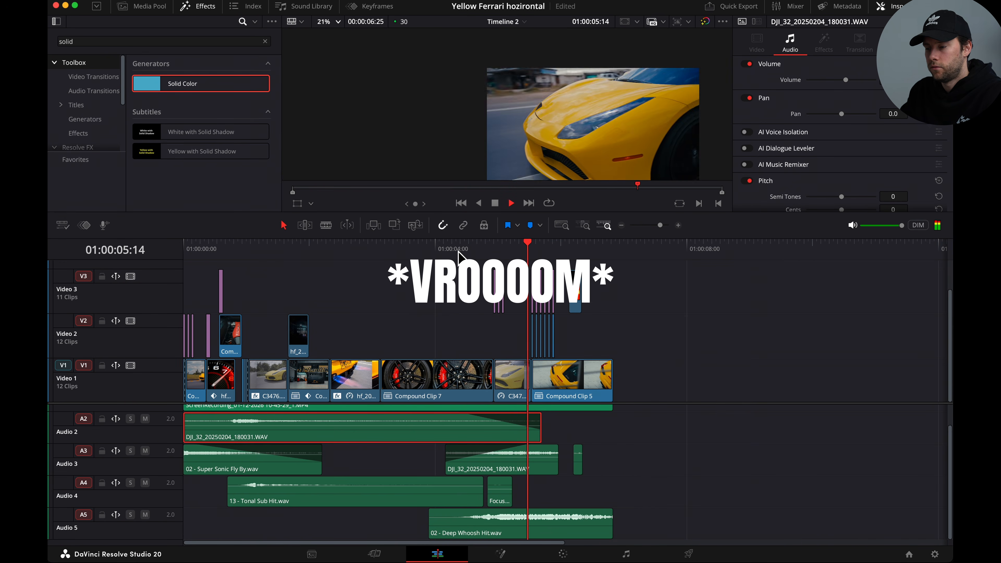
key("space")
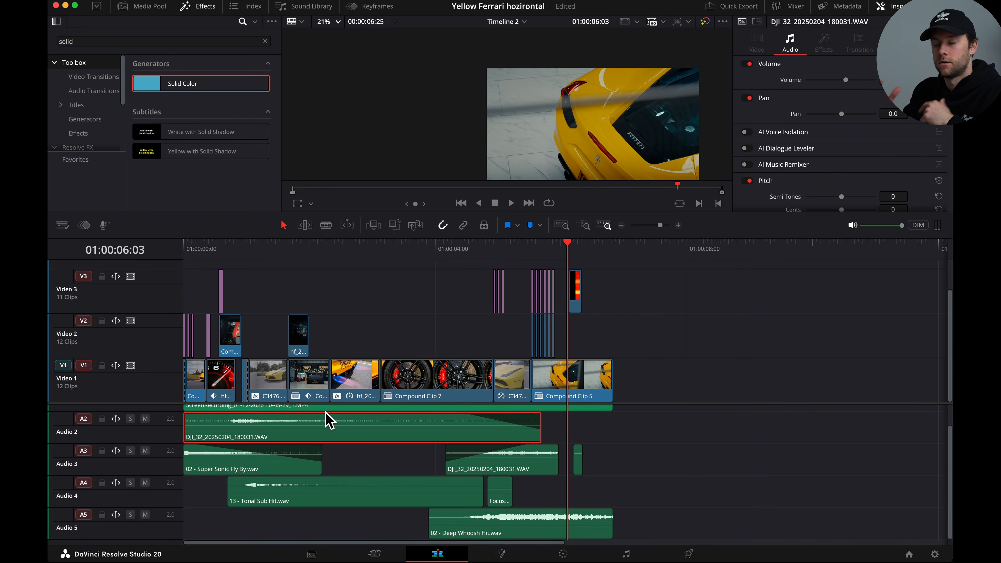
Return to the timeline start, step frame by frame to the engine shot, and play the Tonal Sub Hit sound effect from 01:00:00:19
left_click_drag(191, 248, 168, 249)
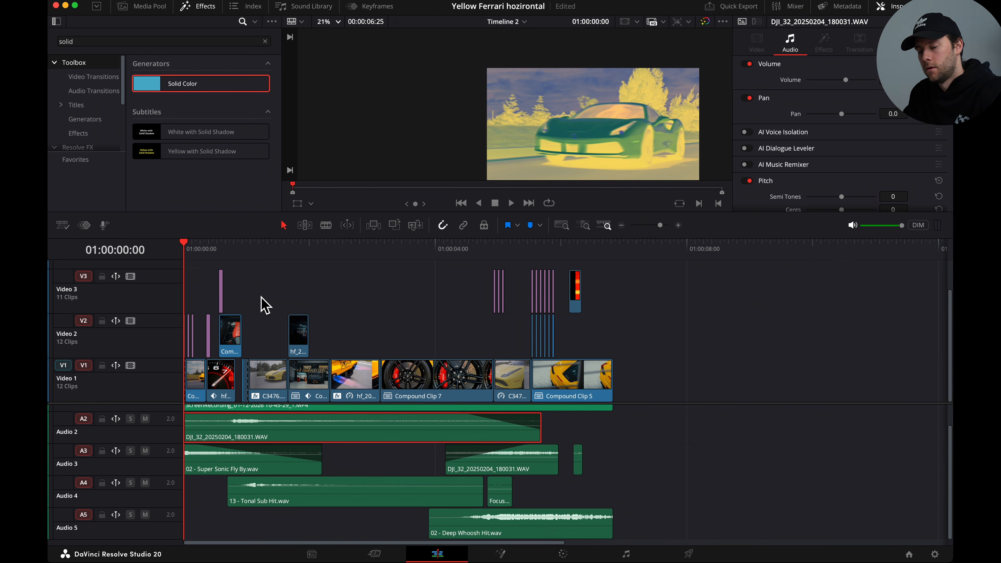
left_click(220, 250)
key("Right")
key("Right")
key("Right")
key("Right")
key("Right")
key("Right")
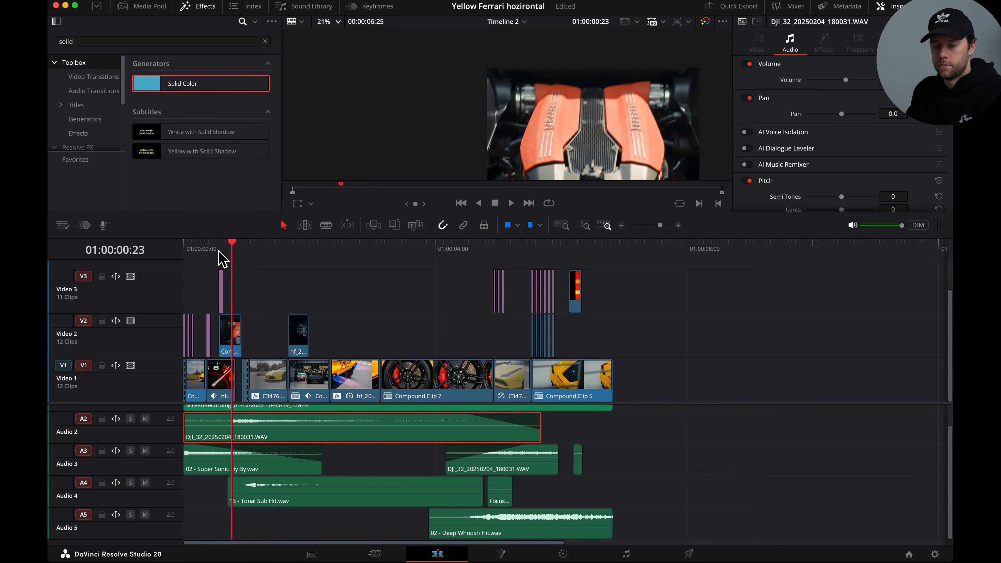
key("Left")
key("Left")
key("Left")
key("Left")
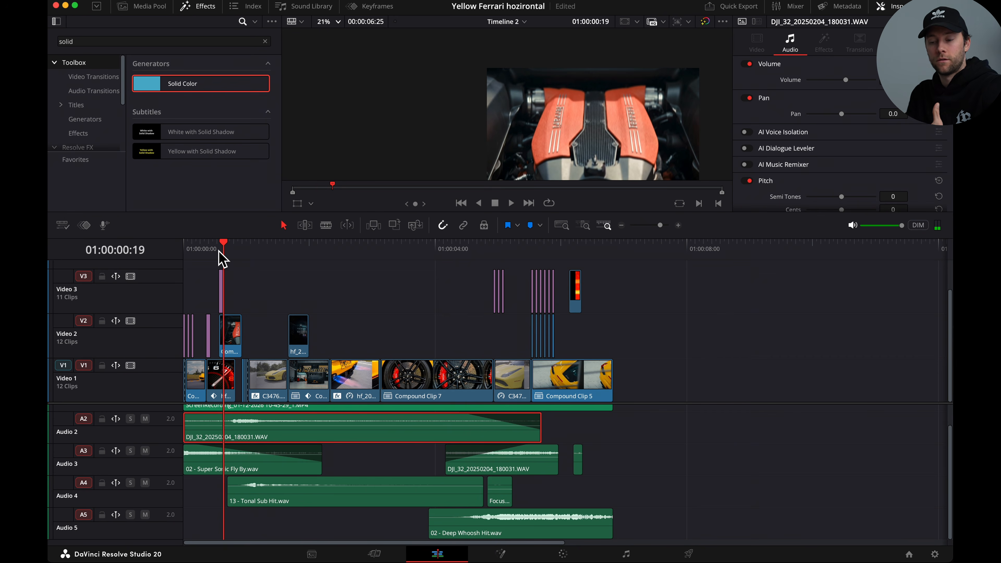
key("space")
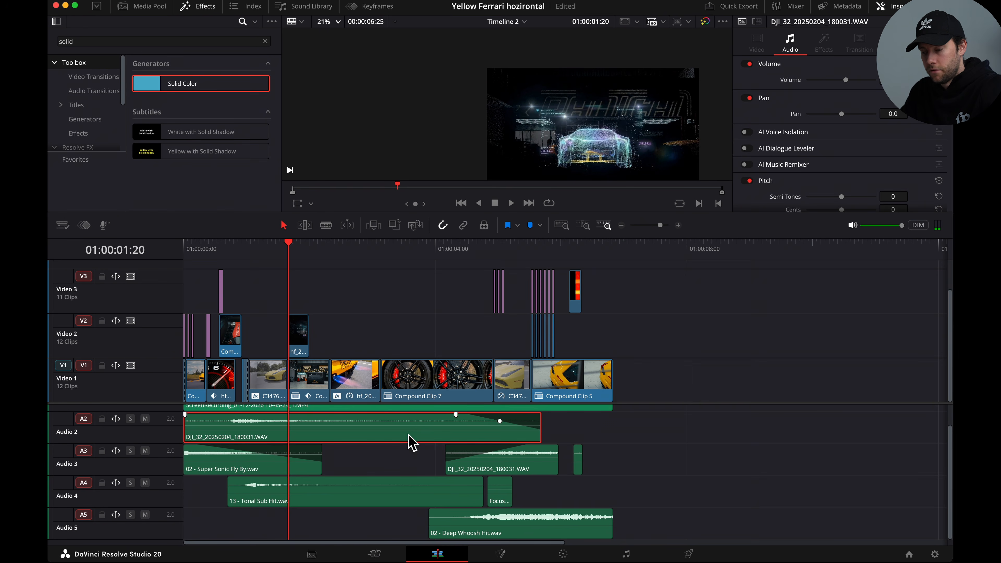
Play the Focus-Click.wav sound effect from 01:00:04:25, and review the Deep Whoosh Hit build-up from 01:00:04:02 to the flashes over C3476.MP4
left_click(489, 249)
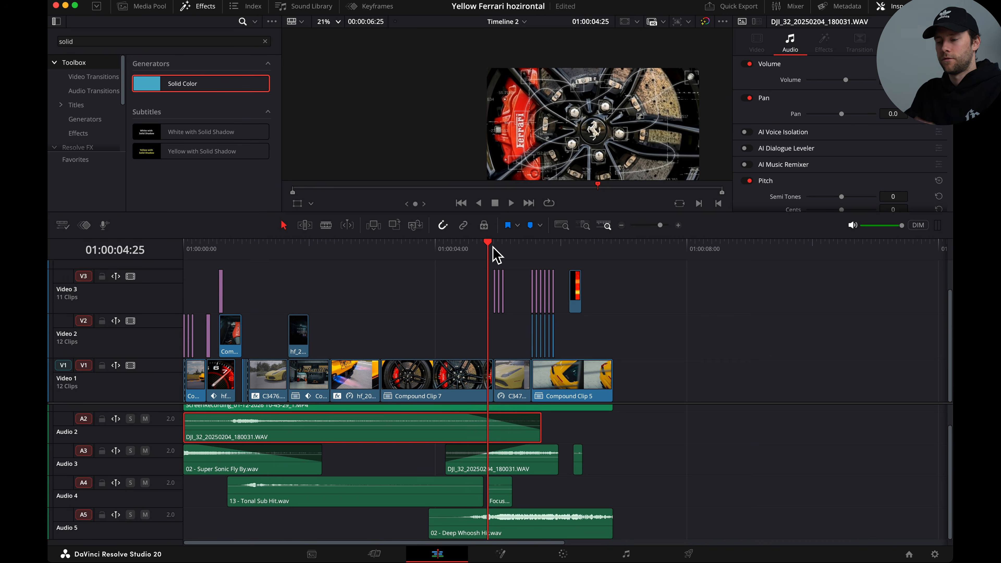
left_click(665, 225)
scroll(632, 331, "right", 3)
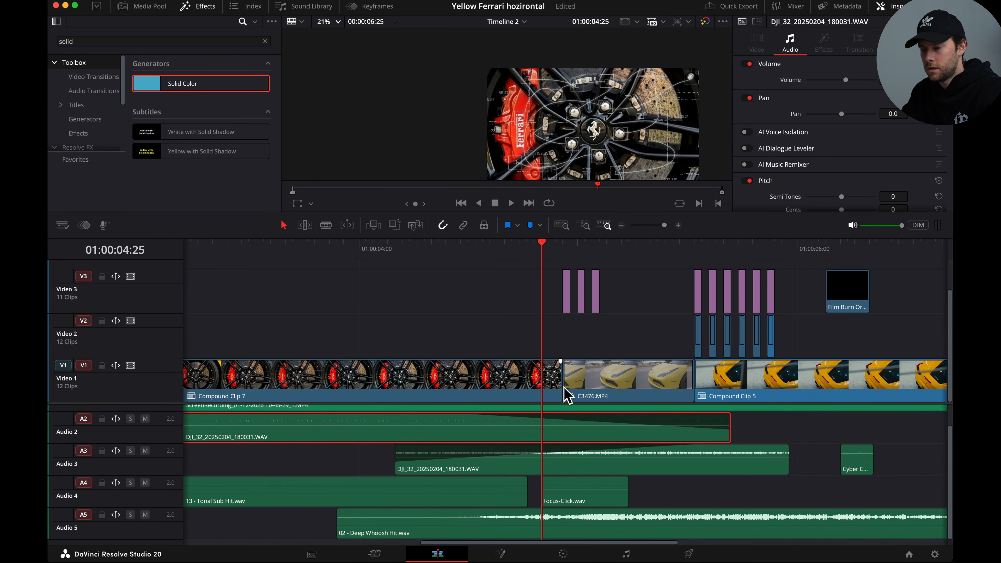
key("space")
key("space")
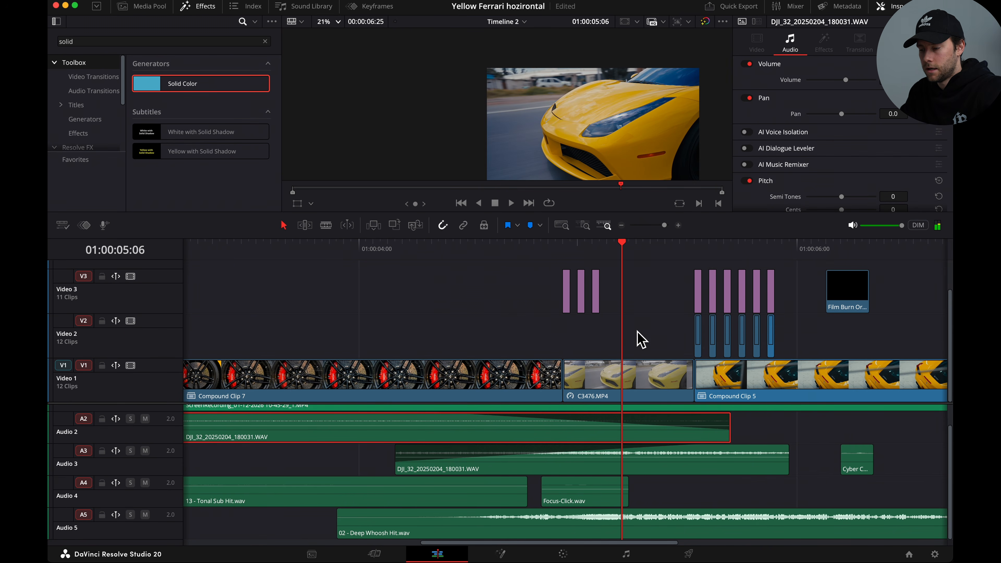
left_click(373, 261)
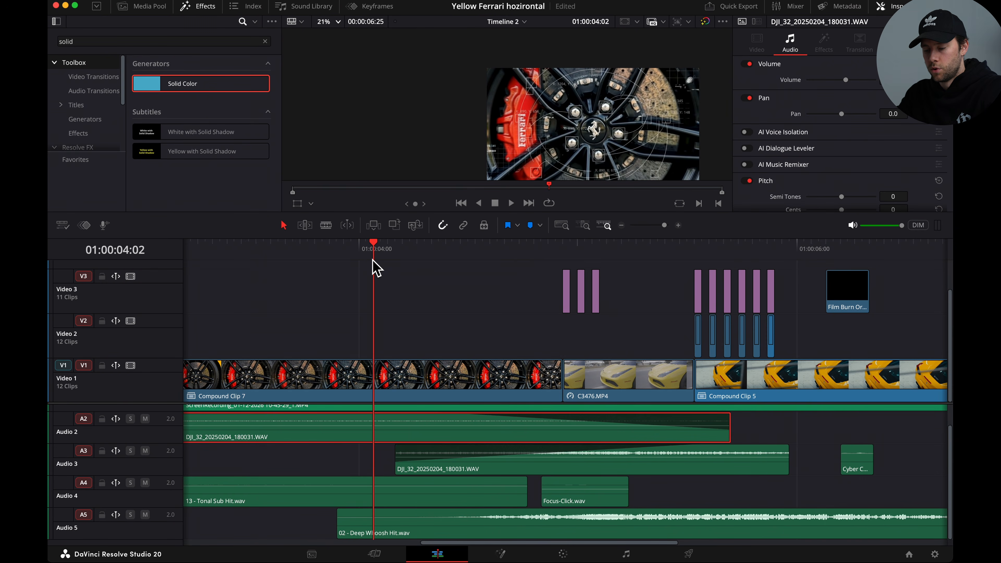
left_click_drag(495, 260, 597, 264)
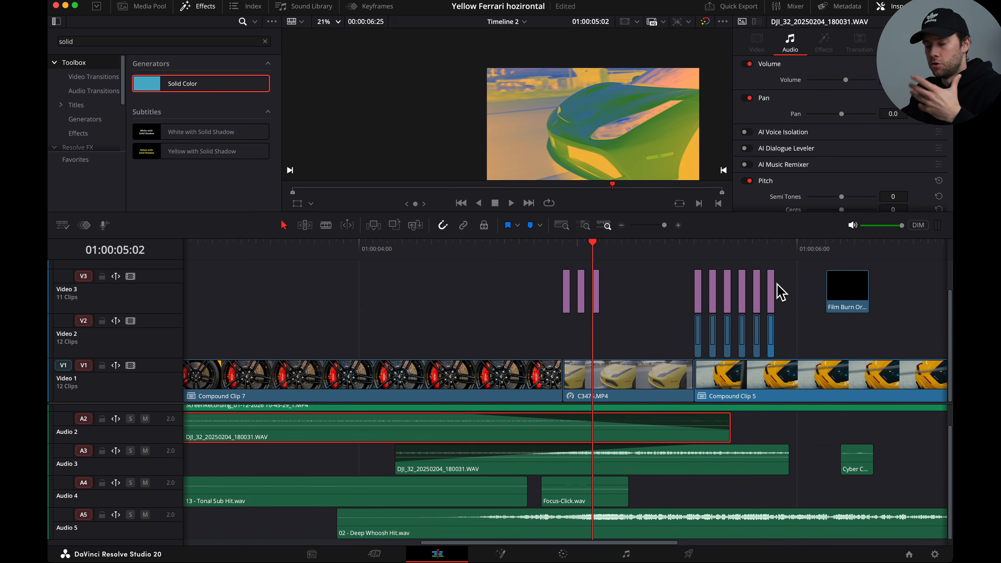
Play the film burn overlay on Video 3 with its short Cyber sound effect on Audio 3, starting from 01:00:06:02
scroll(768, 315, "right", 5)
left_click(635, 262)
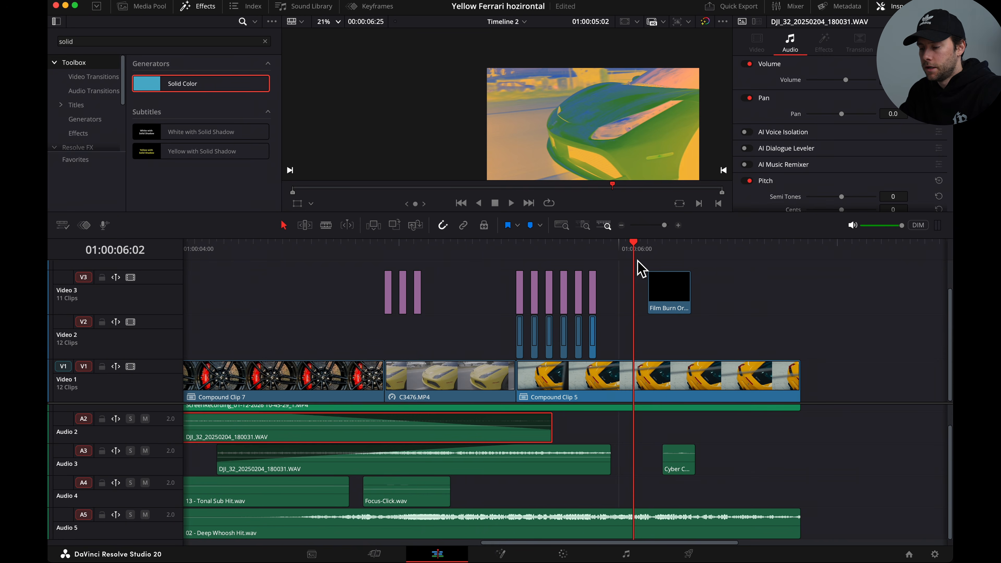
key("space")
key("space")
mouse_move(651, 257)
left_mouse_down()
mouse_move(670, 258)
mouse_move(661, 256)
left_mouse_up()
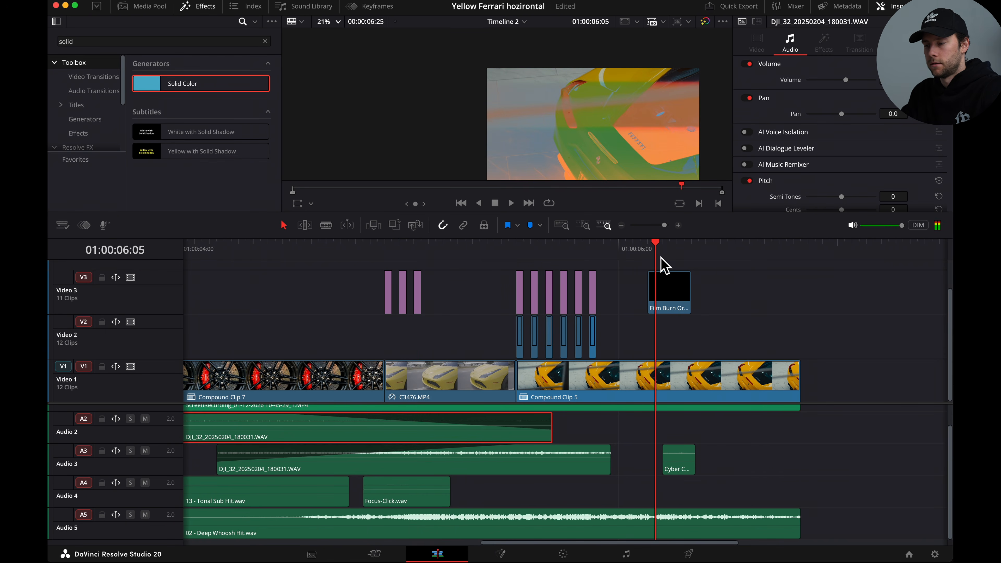